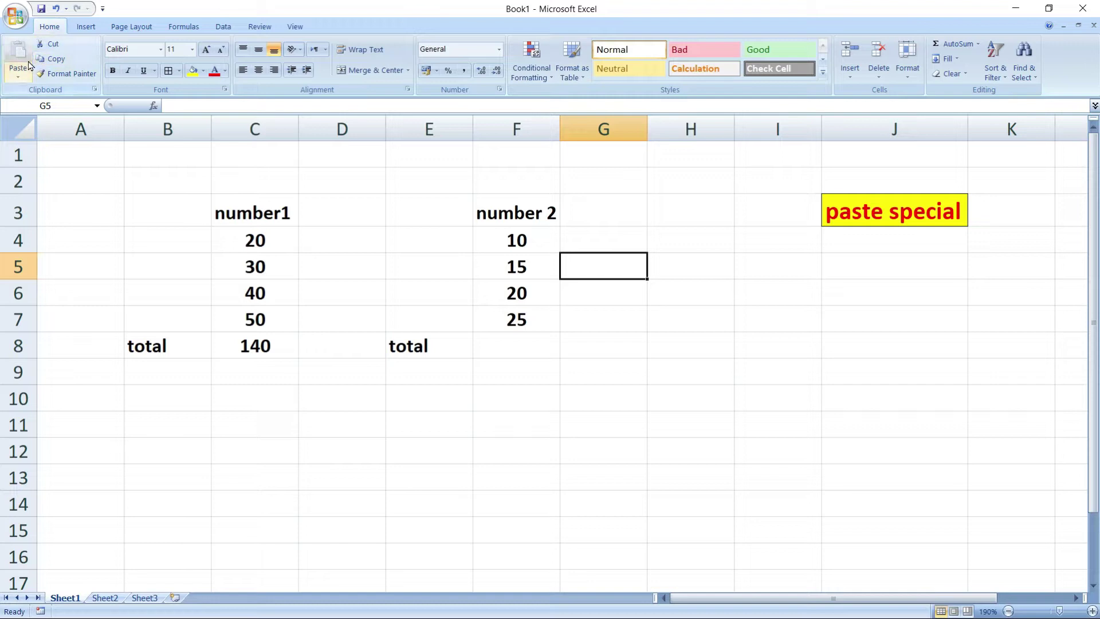
Look over the 'paste special' title and number1 values 20–50 in C4:C7, then select cell H6
left_click(883, 216)
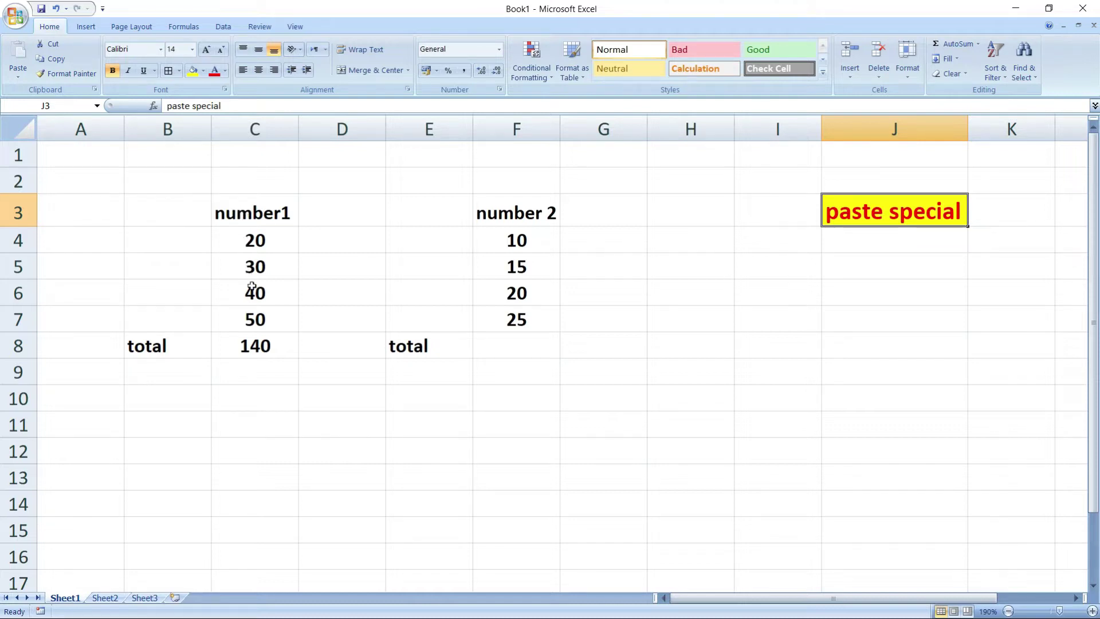
left_click(255, 213)
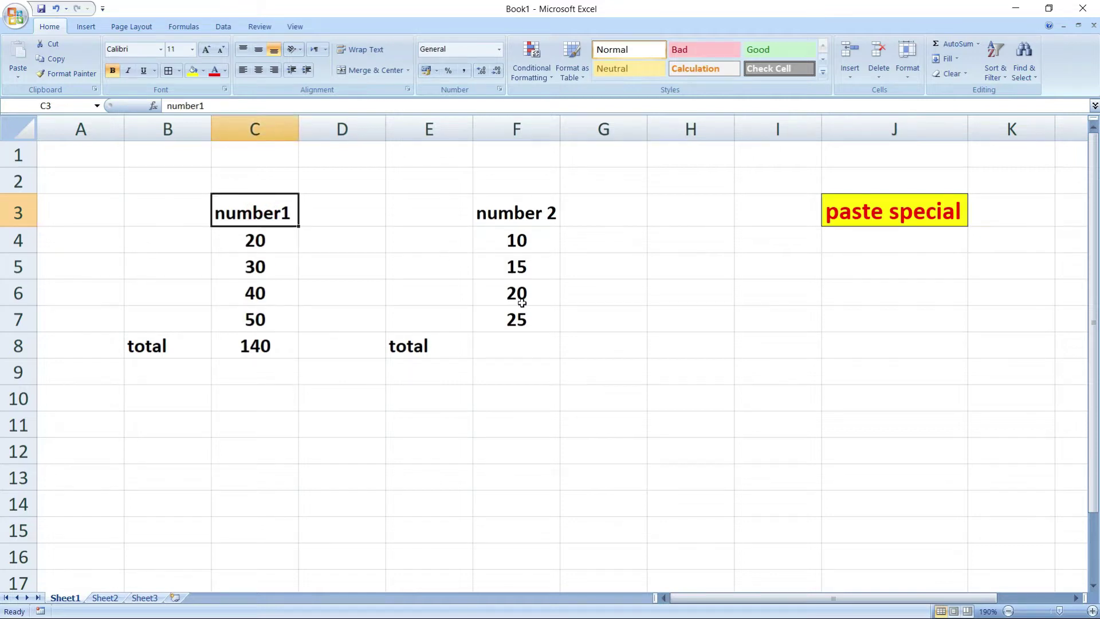
left_click(245, 245)
left_click(241, 268)
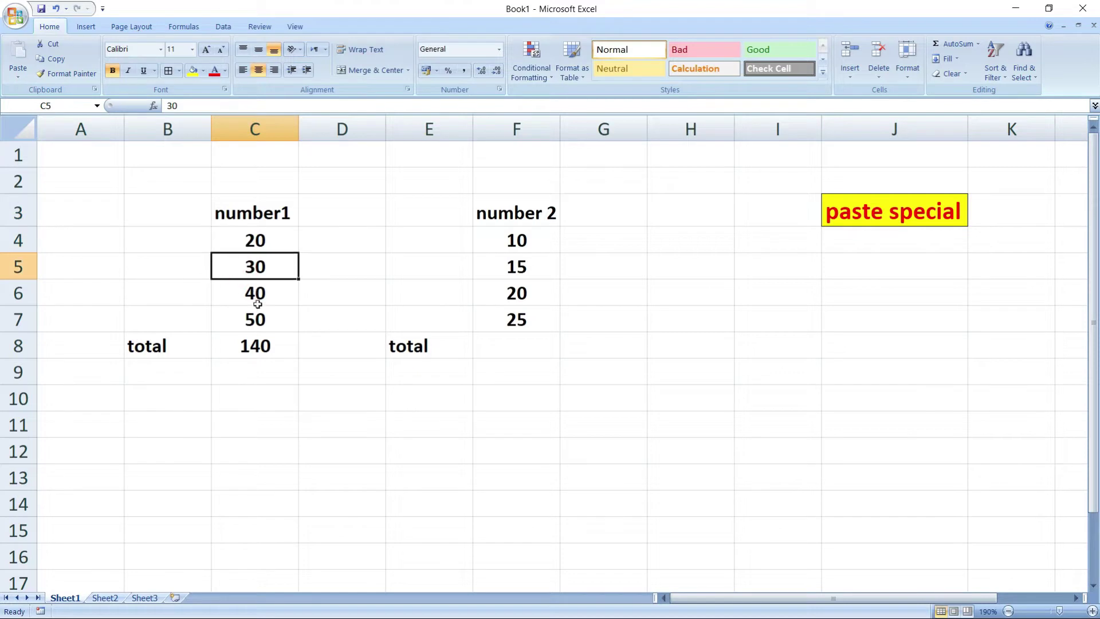
left_click(258, 299)
left_click(263, 321)
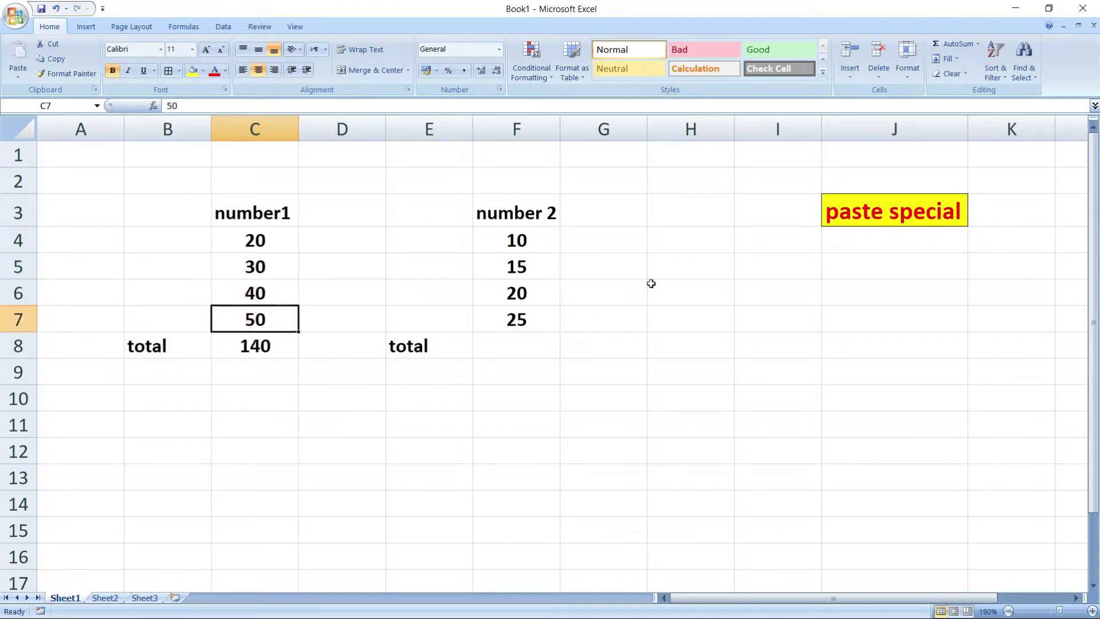
left_click(696, 294)
Enter the number 5 in cell H6
type("5")
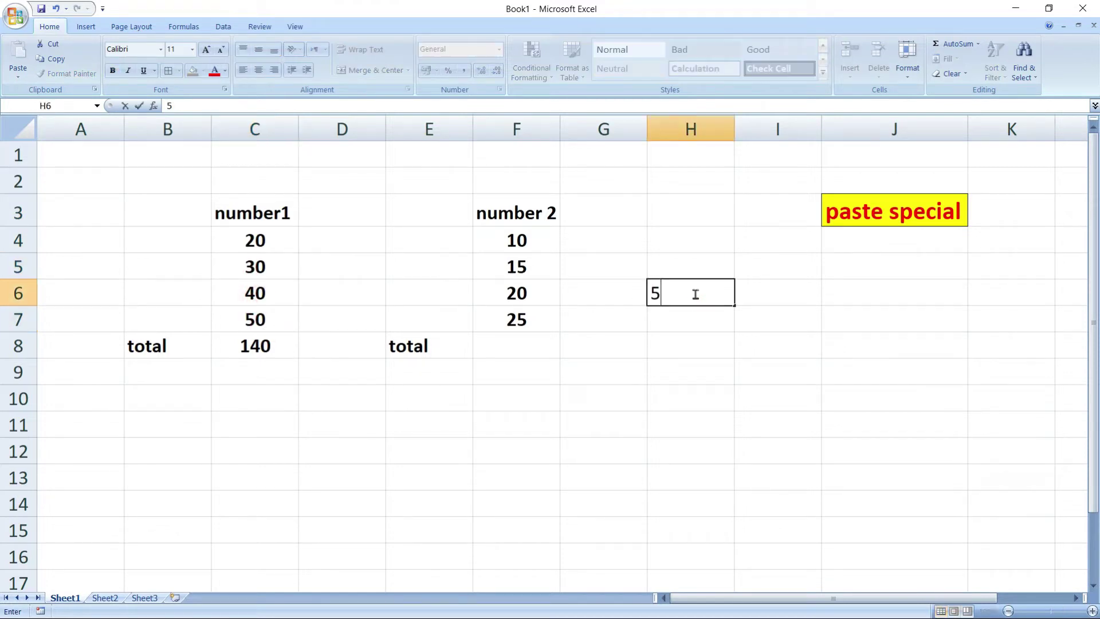
left_click(669, 337)
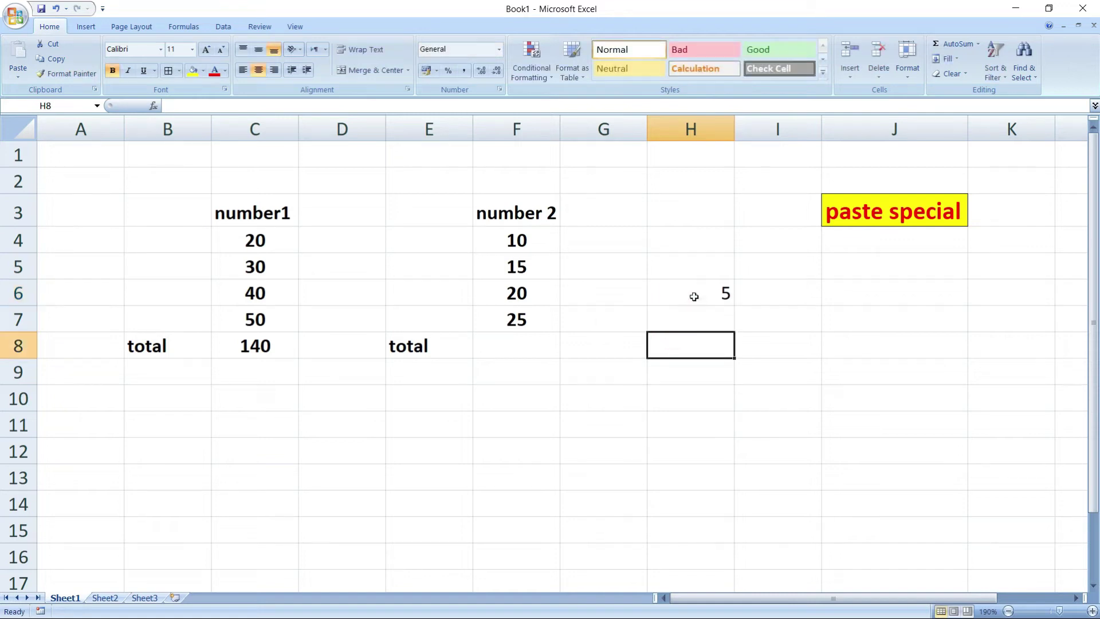
left_click(695, 294)
Review the number1 values in C4:C7 and reselect H6
left_click(276, 243)
left_click(276, 266)
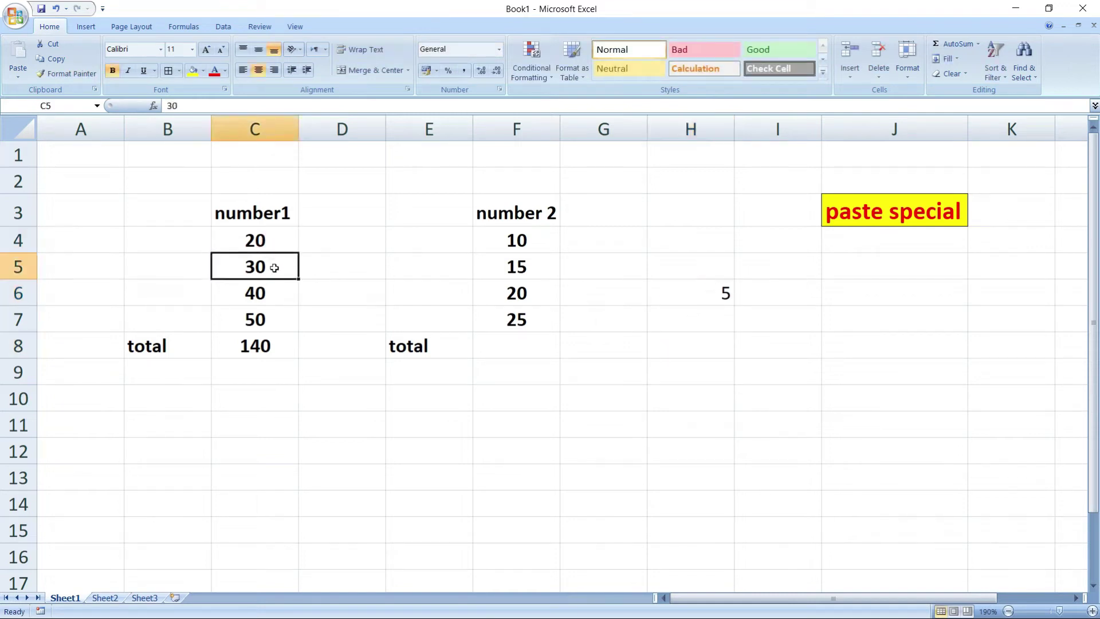
left_click(275, 295)
left_click(275, 317)
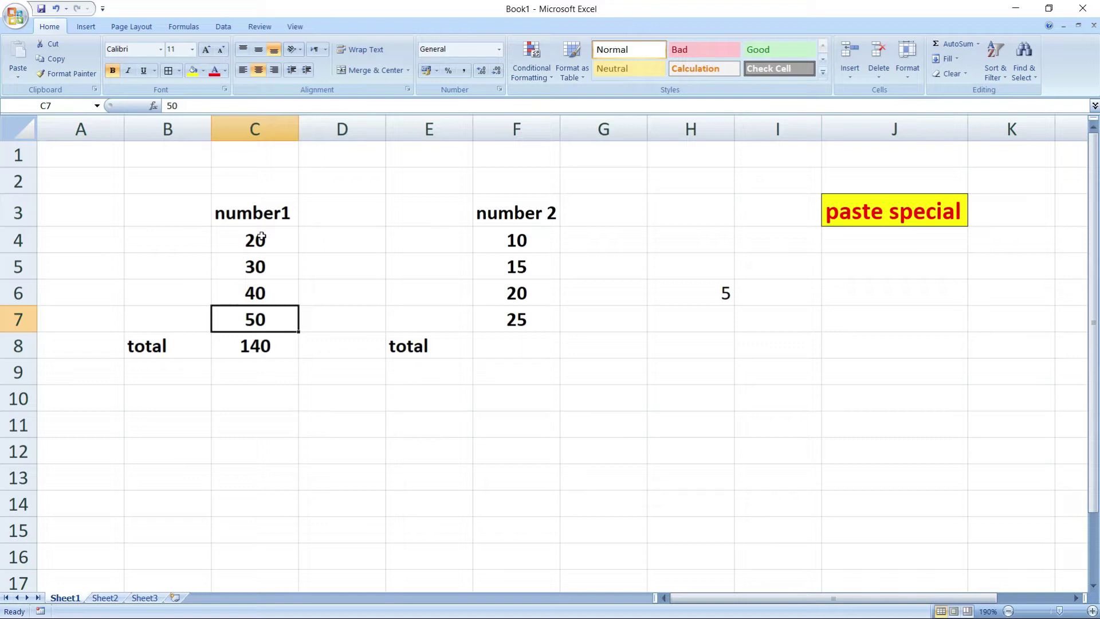
left_click(695, 293)
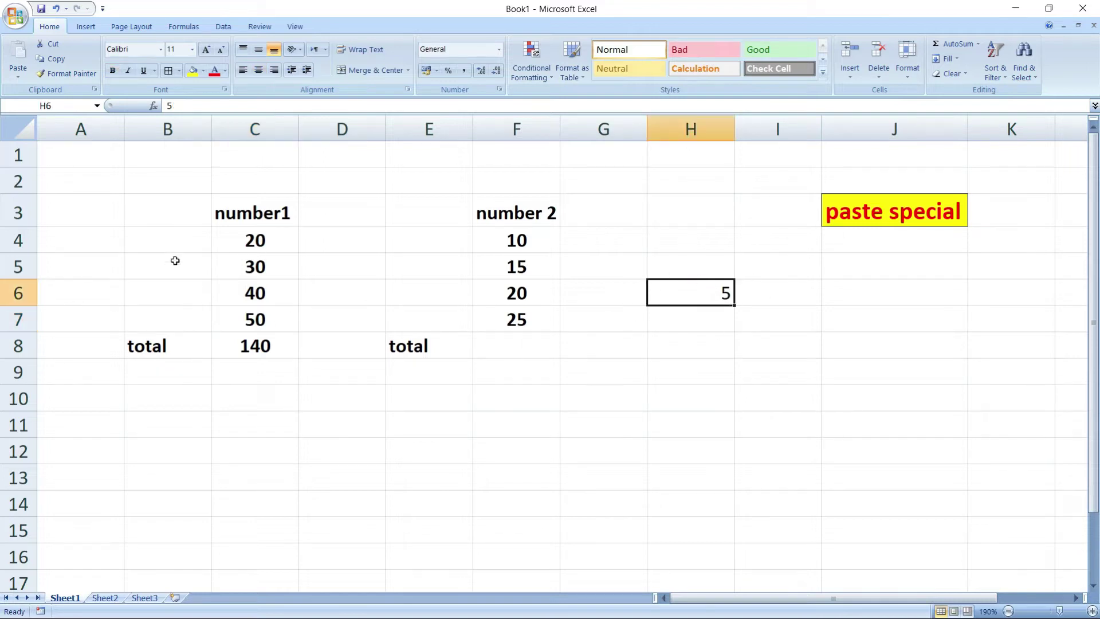
Copy the 5 in H6 and Paste Special Add it to C4:C7, giving 25, 35, 45, 55
right_click(681, 295)
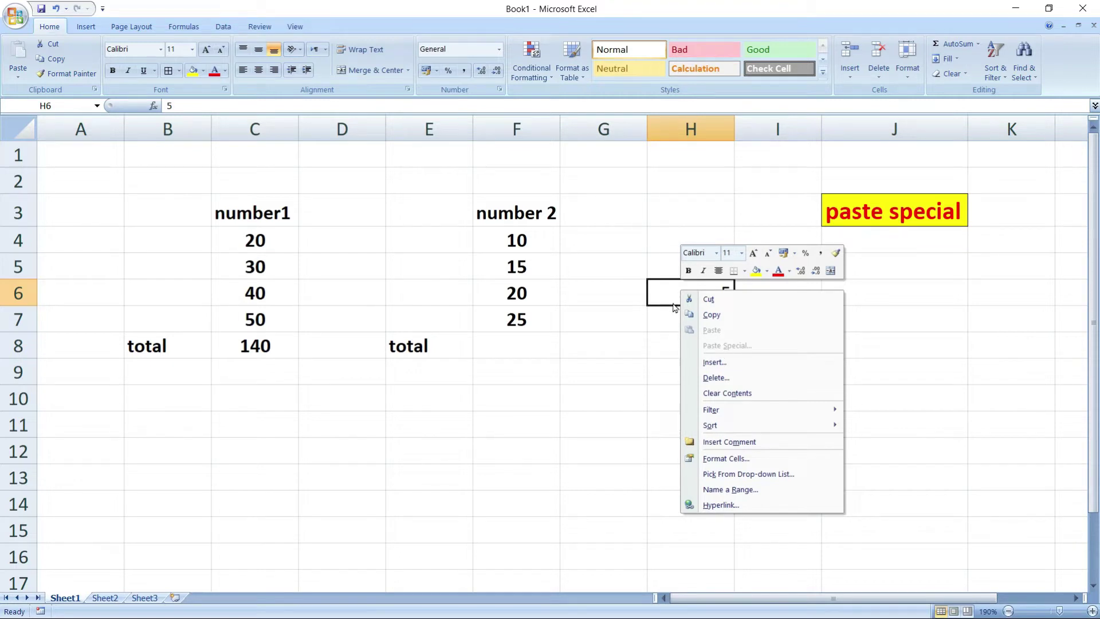
left_click(711, 315)
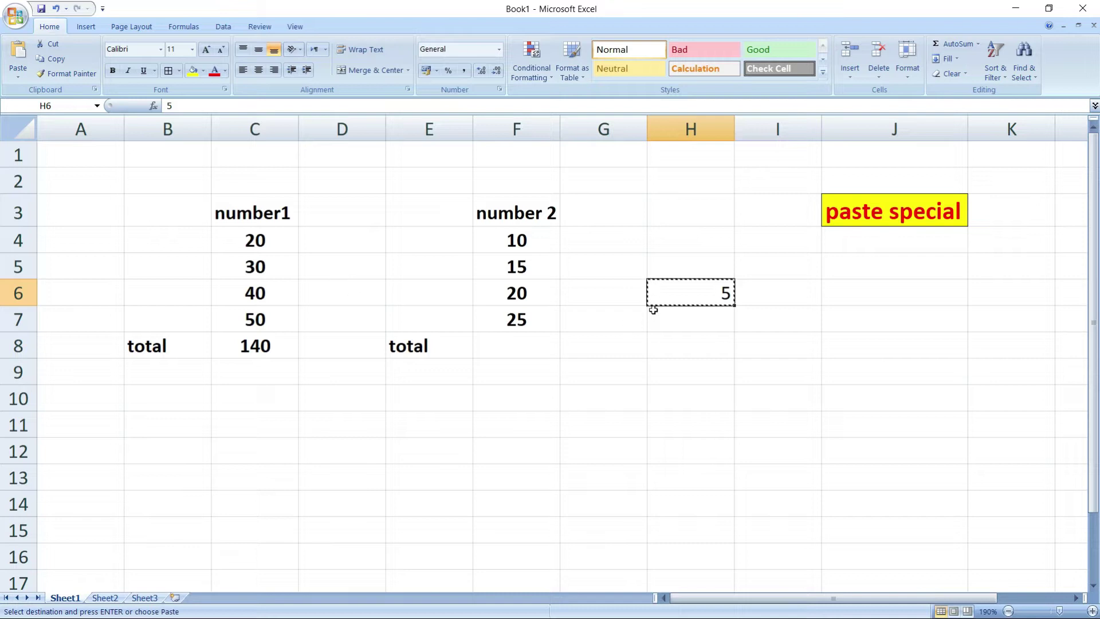
left_click_drag(279, 238, 277, 315)
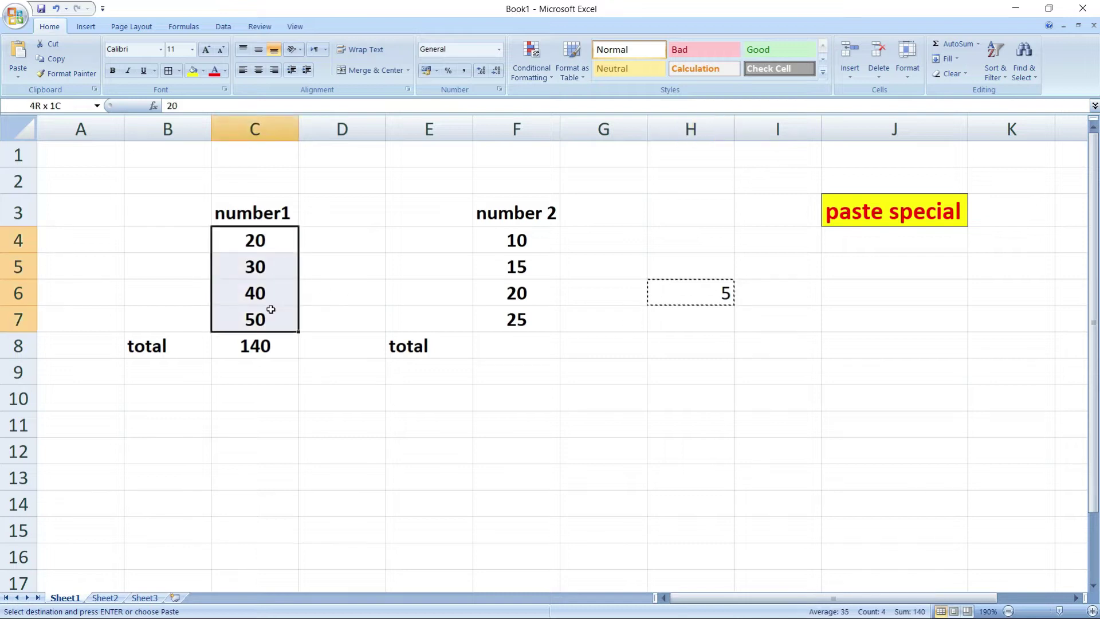
right_click(280, 245)
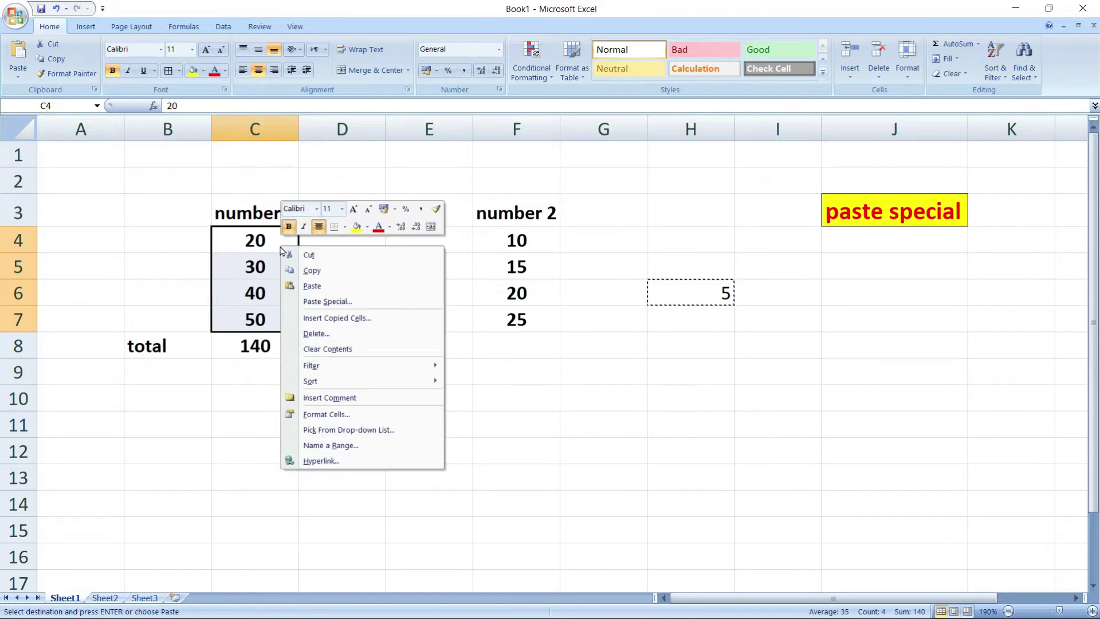
left_click(343, 299)
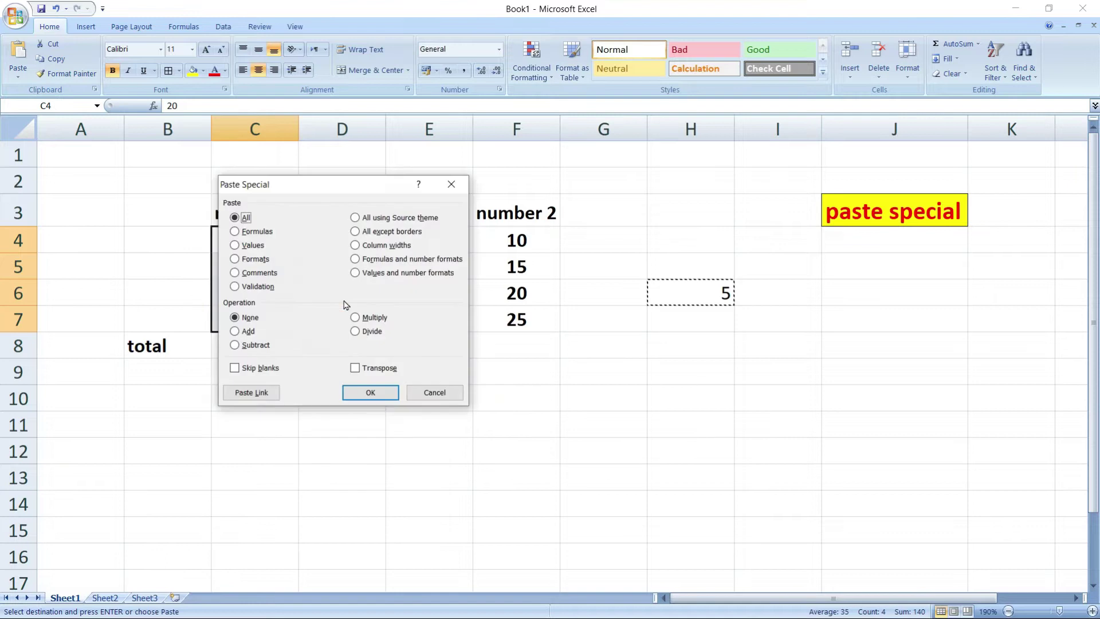
left_click_drag(340, 193, 779, 171)
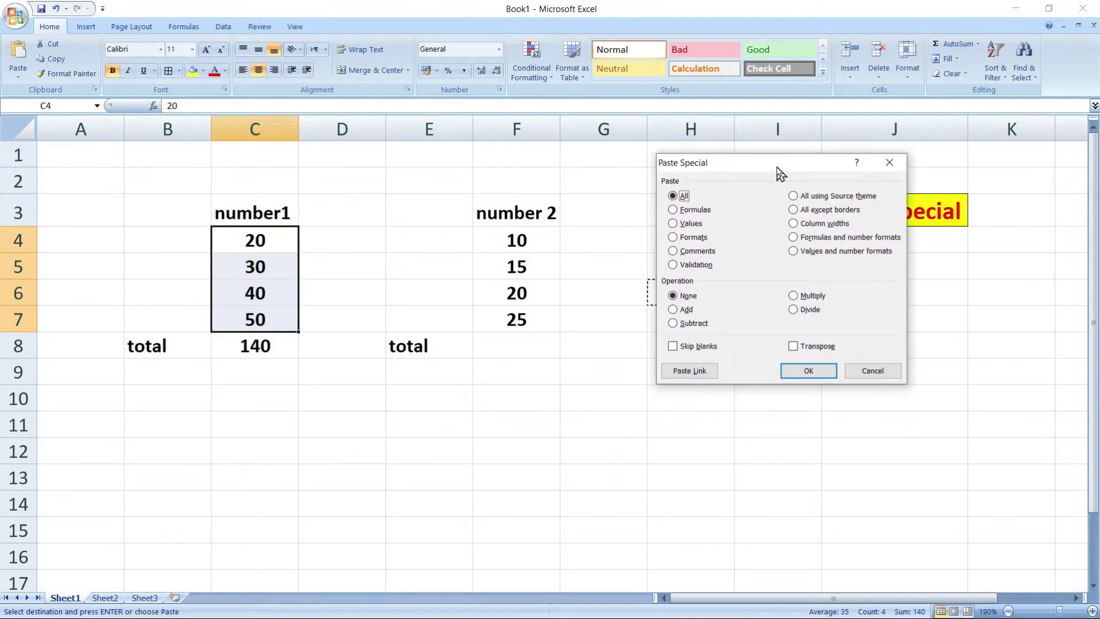
left_click(672, 310)
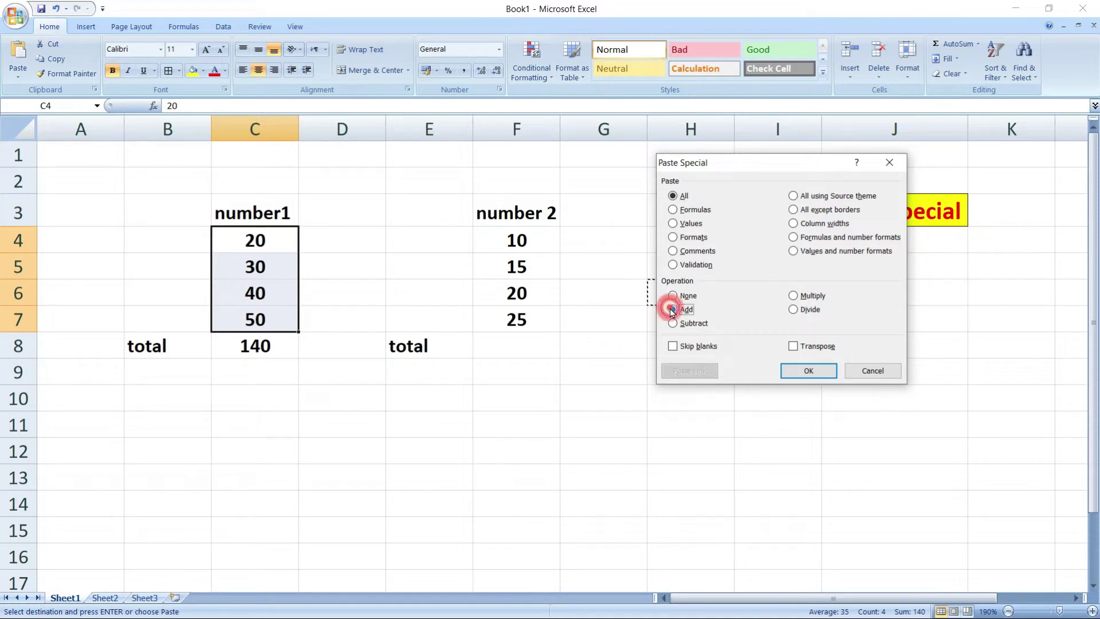
left_click(808, 371)
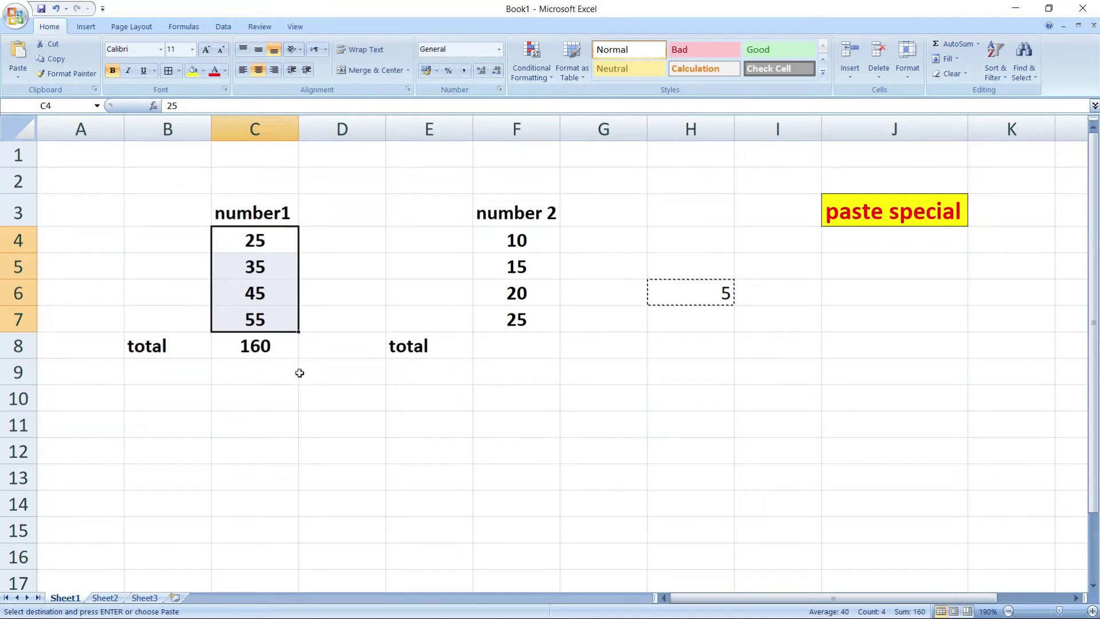
Copy the 5 from cell H6 again
left_click(310, 370)
left_click(702, 300)
right_click(700, 300)
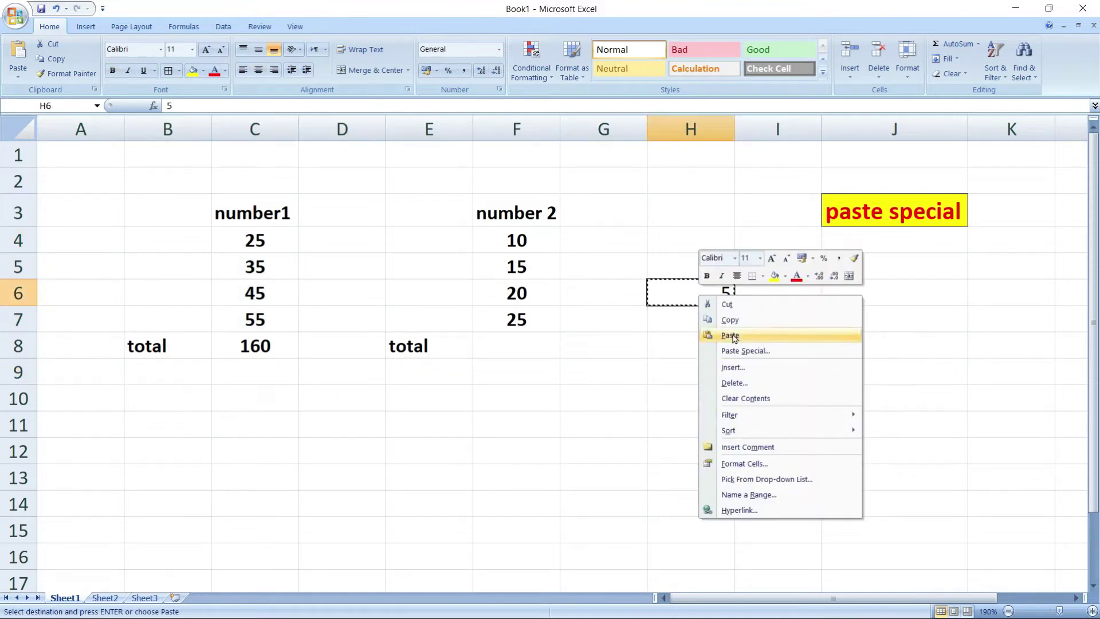
left_click(736, 320)
right_click(676, 297)
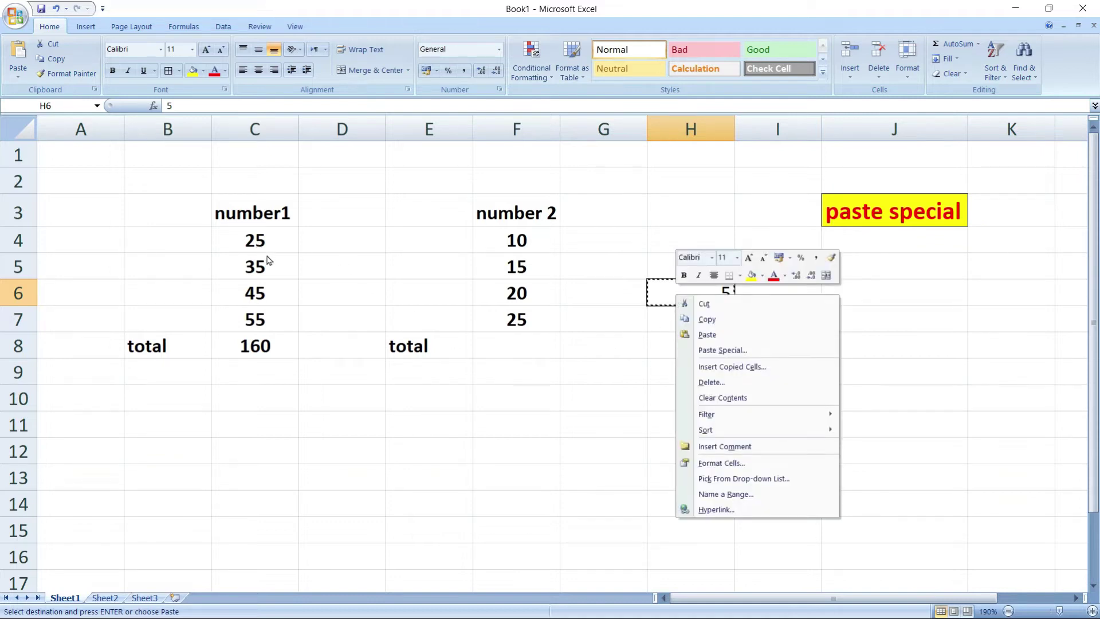
left_click(278, 238)
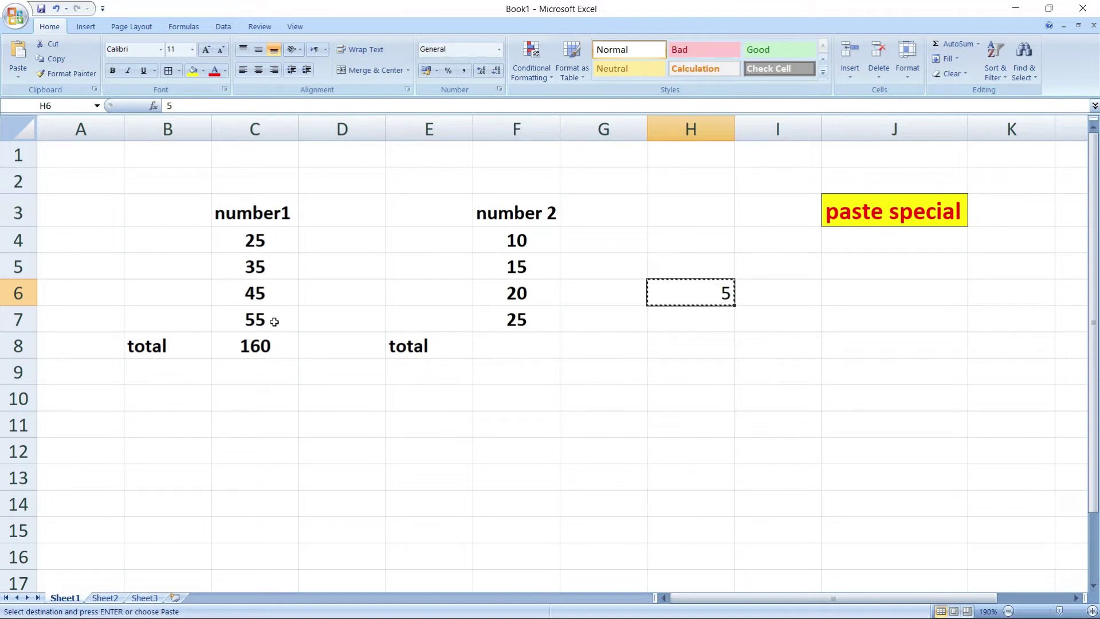
Paste Special Subtract it from C4:C7, restoring 20, 30, 40, 50
left_click_drag(279, 242, 279, 315)
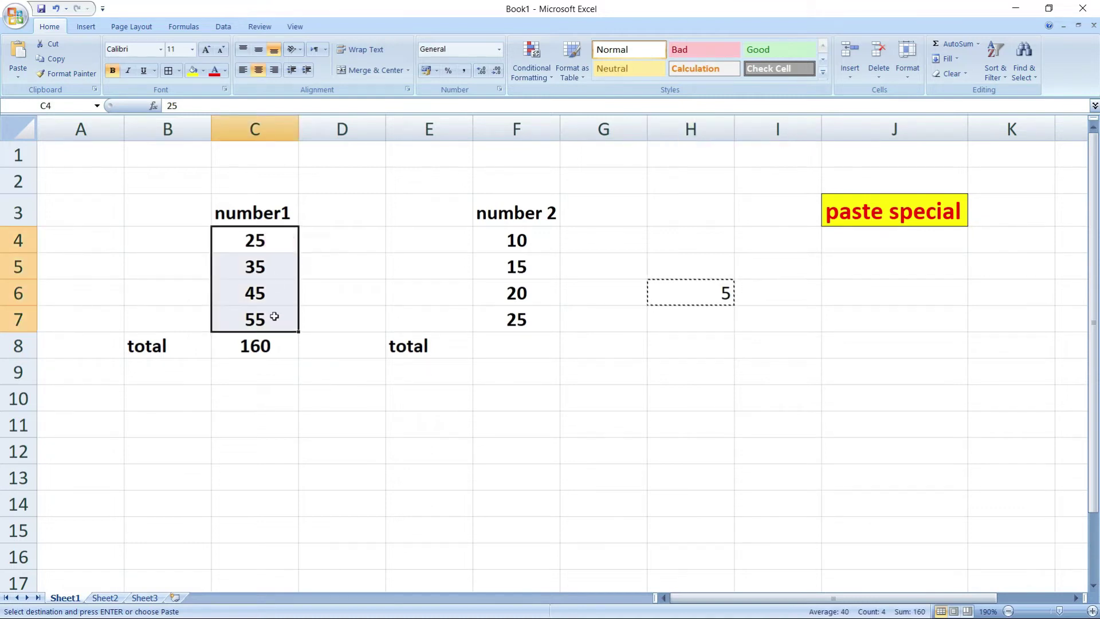
right_click(278, 263)
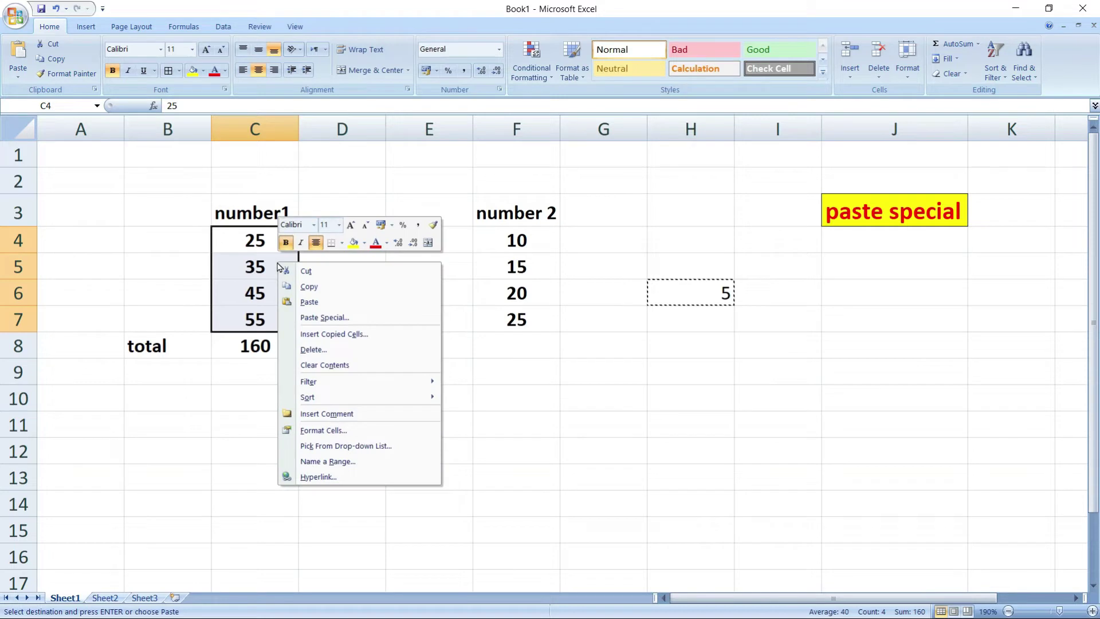
left_click(320, 318)
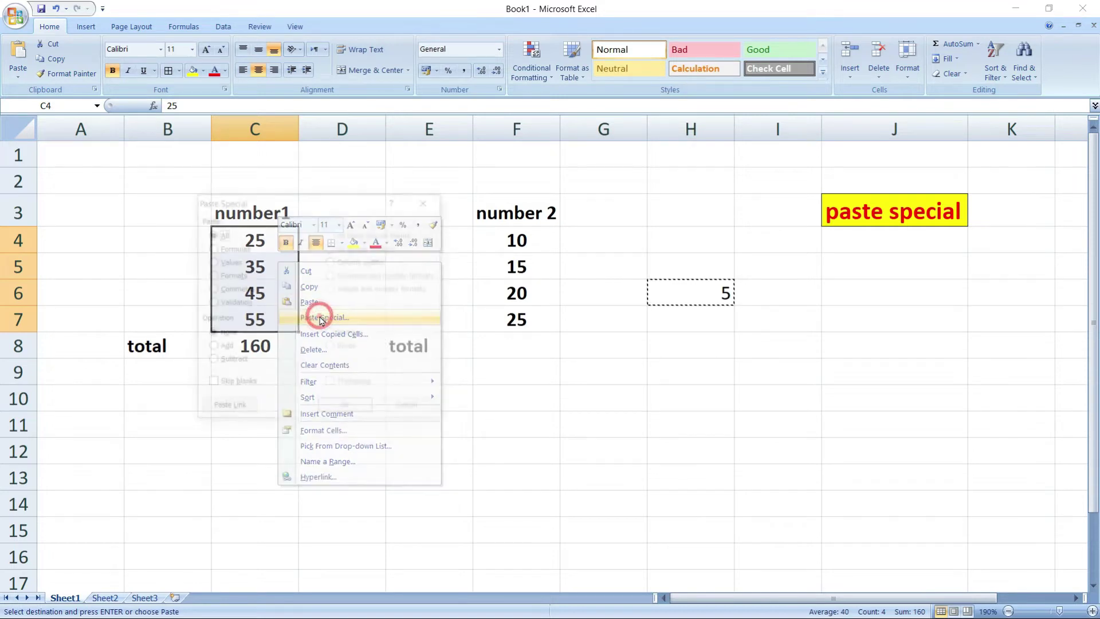
left_click_drag(351, 209, 660, 212)
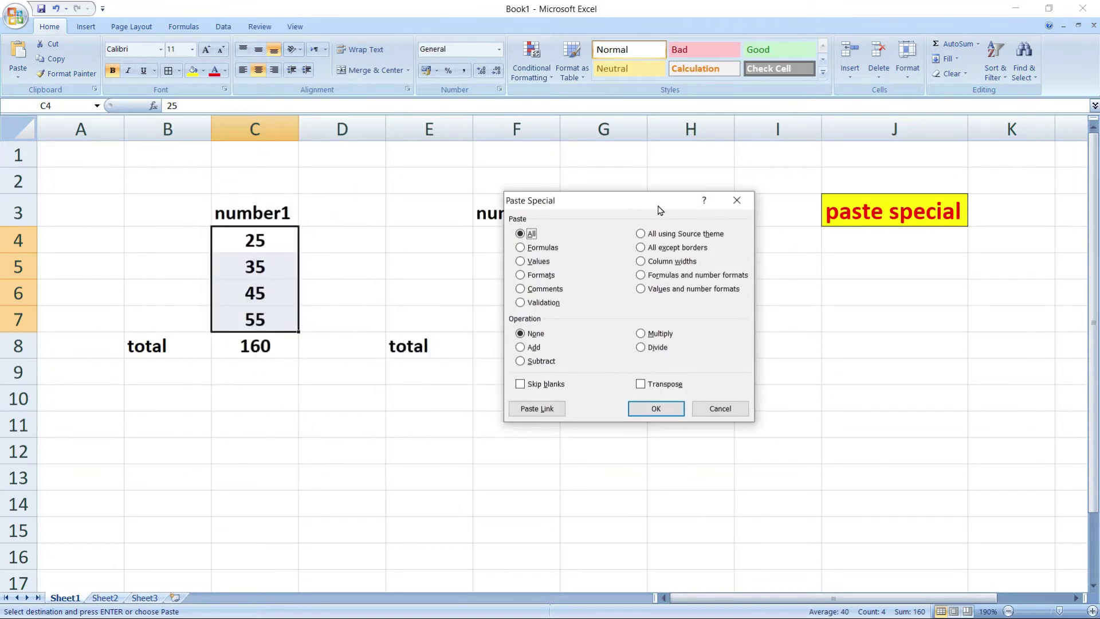
left_click(521, 361)
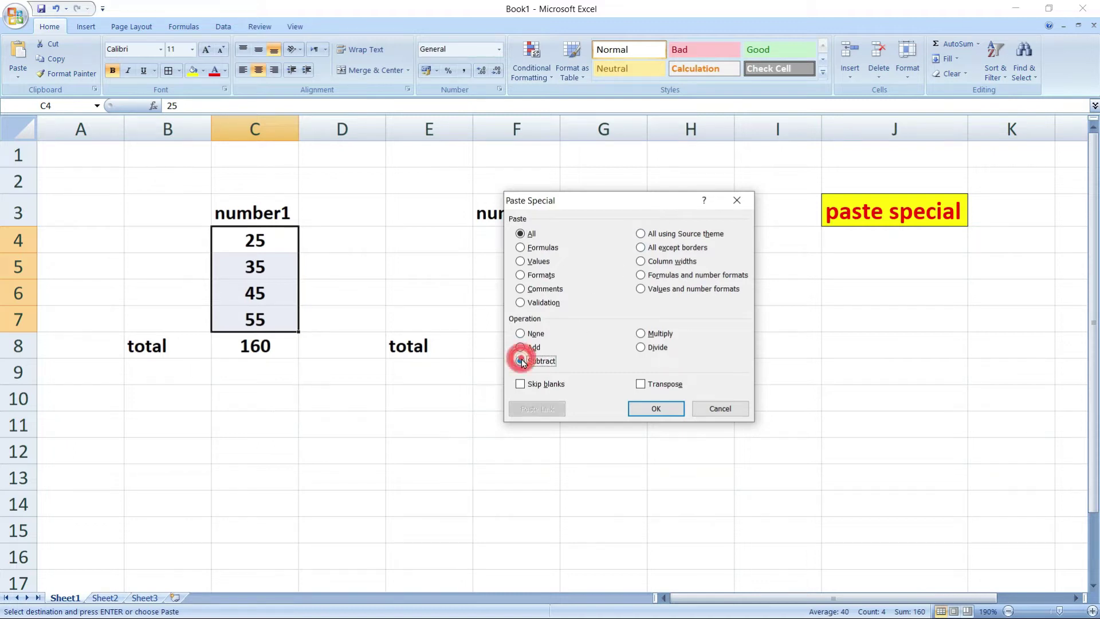
left_click(647, 410)
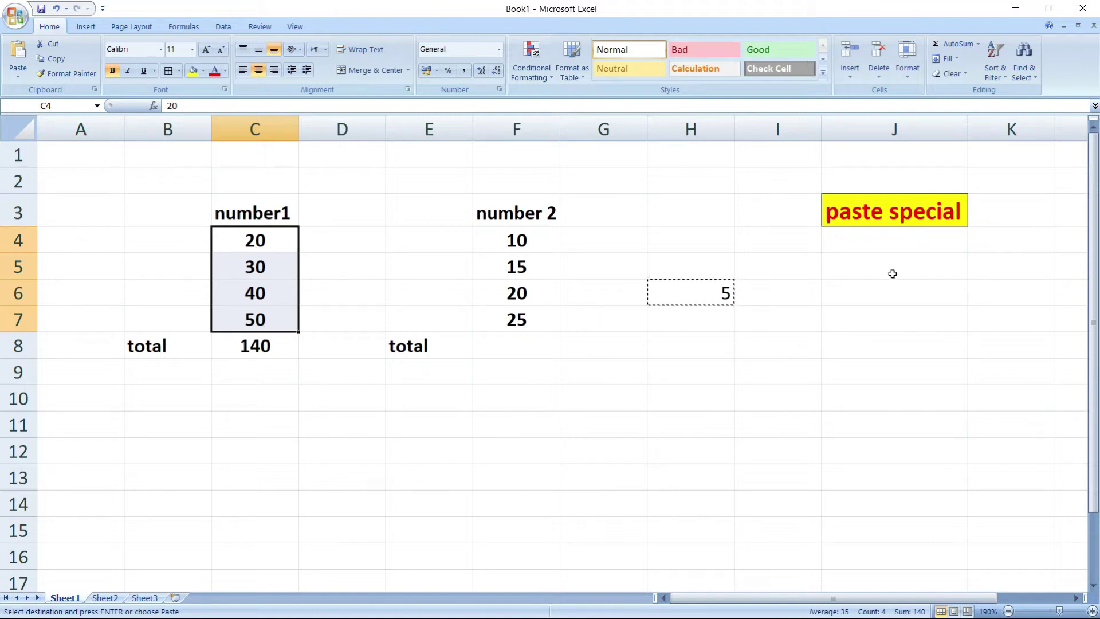
Enter 2 in cell H4 and copy it
left_click(689, 236)
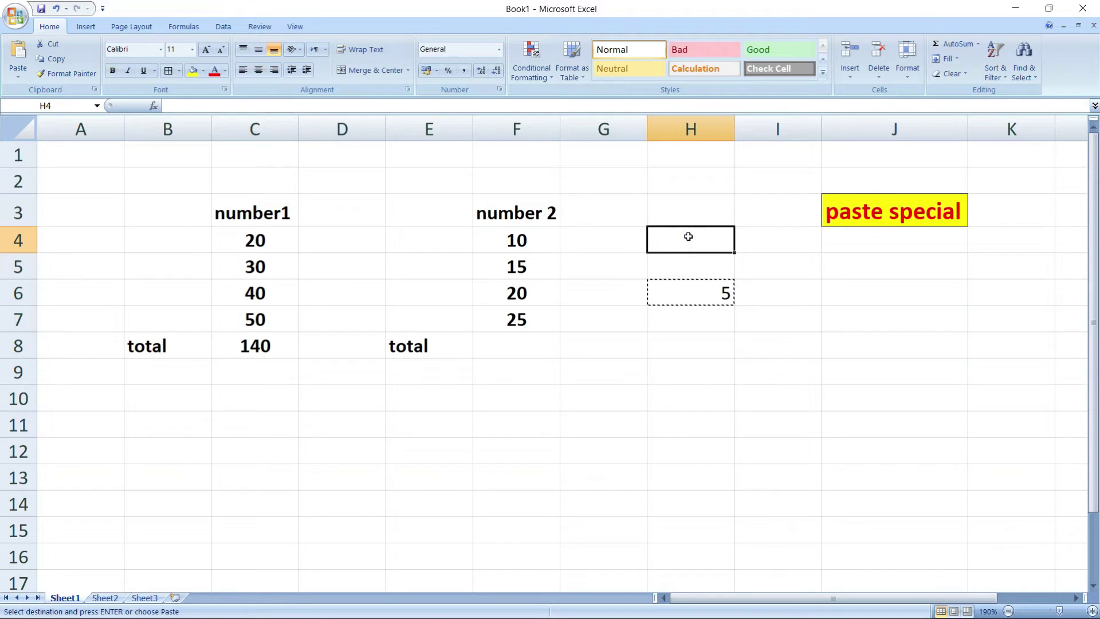
type("2")
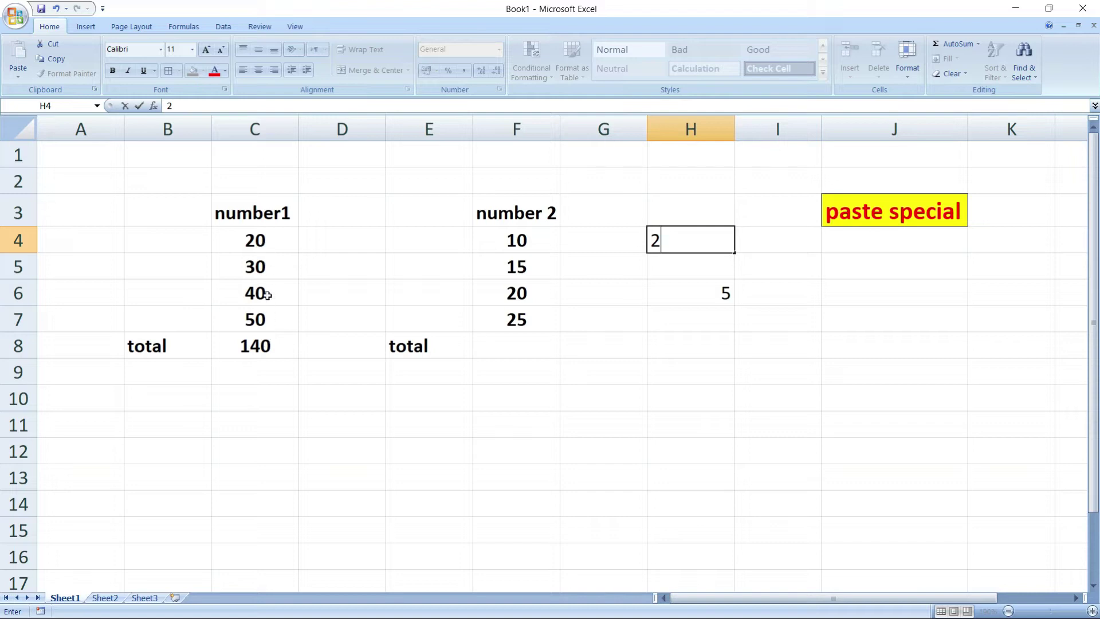
left_click(668, 282)
left_click(690, 243)
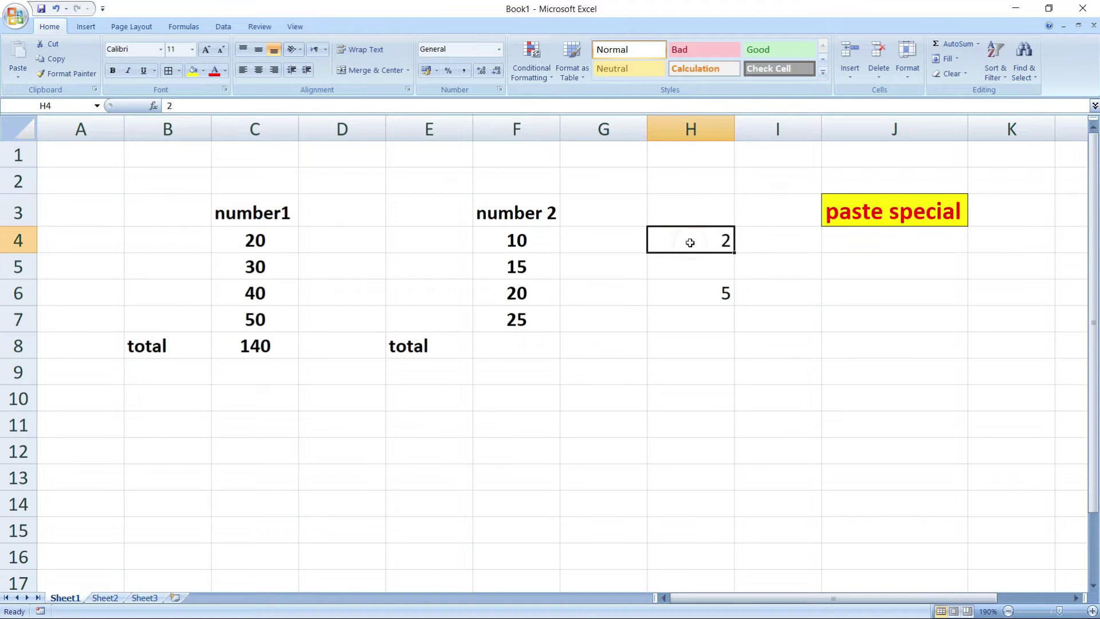
right_click(690, 243)
left_click(721, 267)
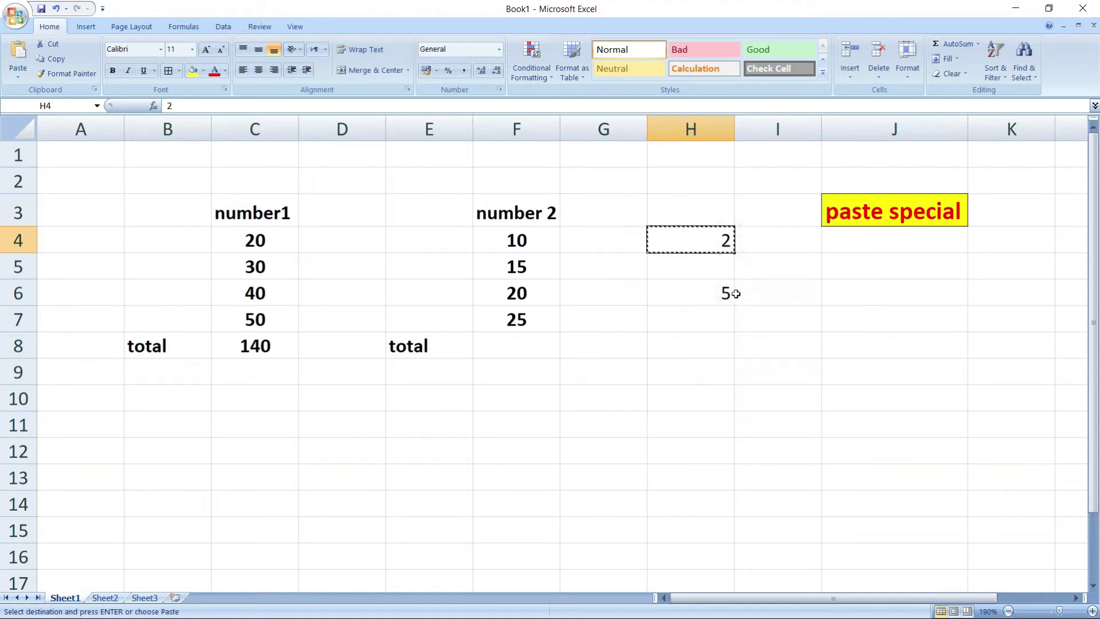
Paste Special Multiply C4:C7 by the copied 2, giving 40, 60, 80, 100
left_click_drag(274, 240, 277, 310)
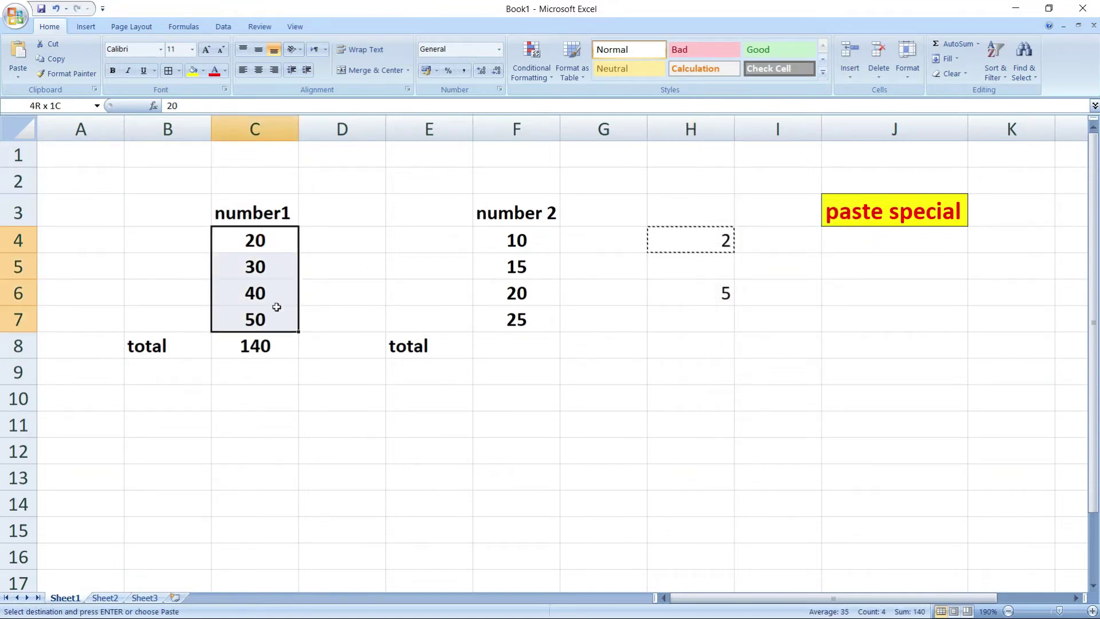
right_click(276, 250)
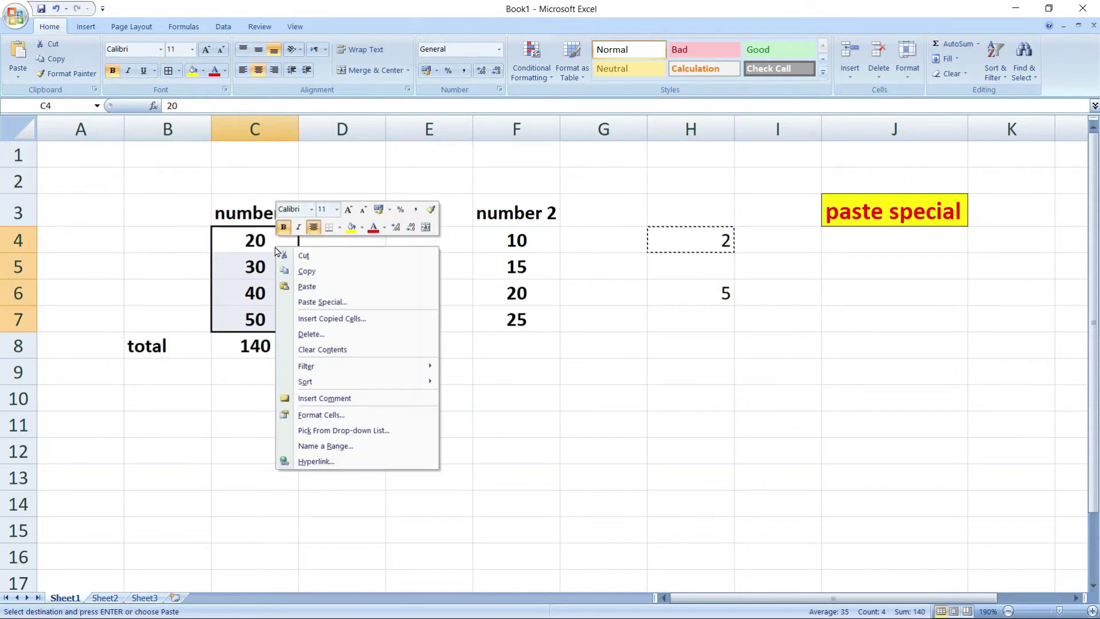
left_click(324, 302)
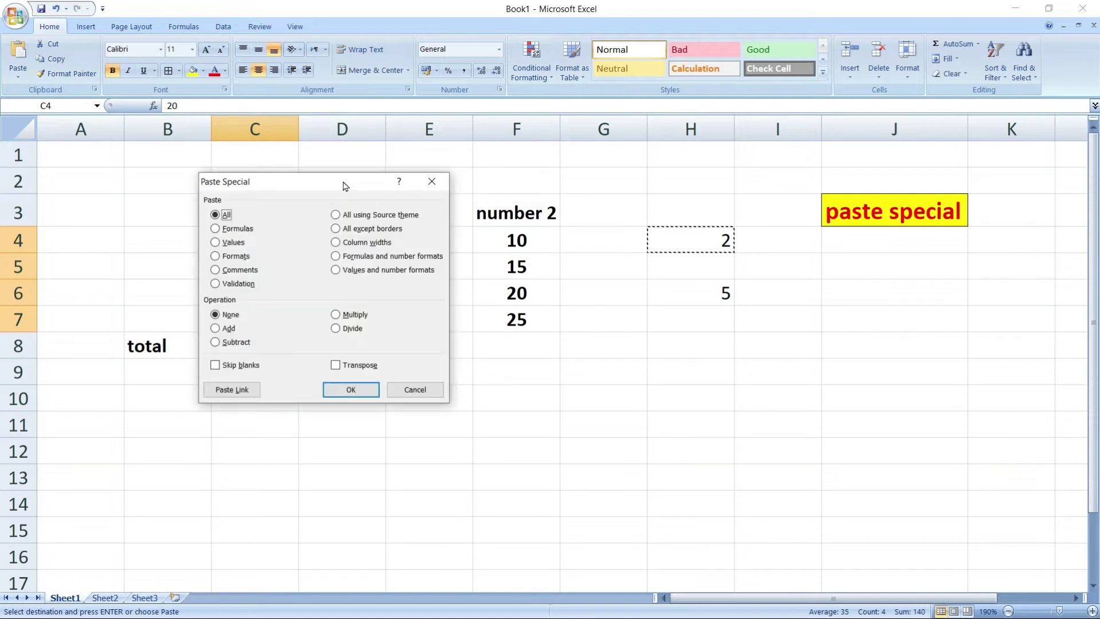
left_click_drag(344, 185, 677, 167)
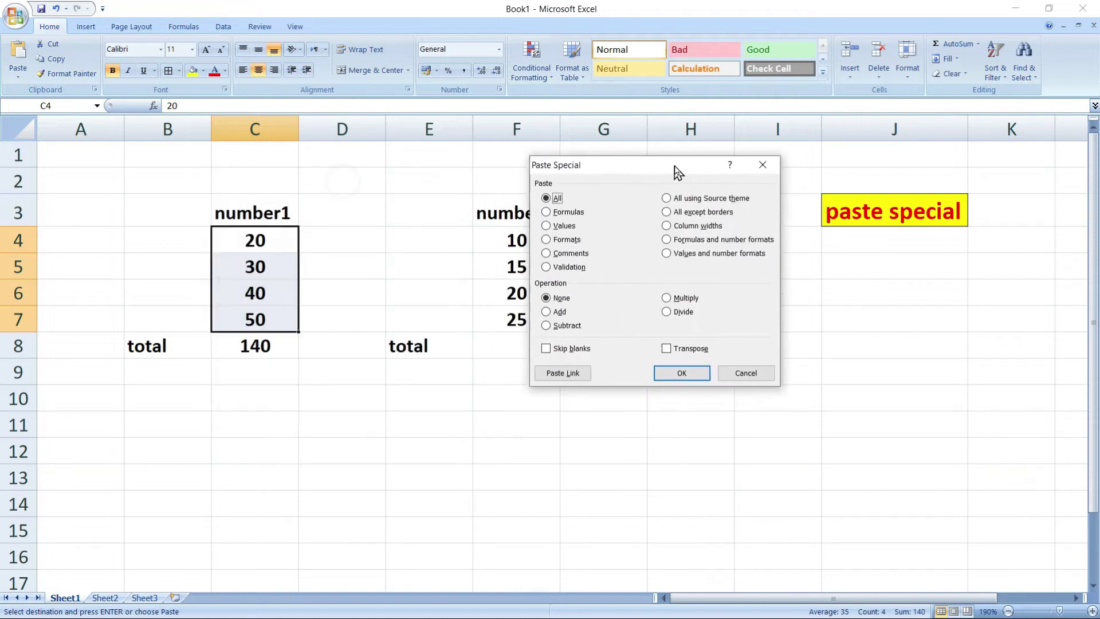
left_click(668, 297)
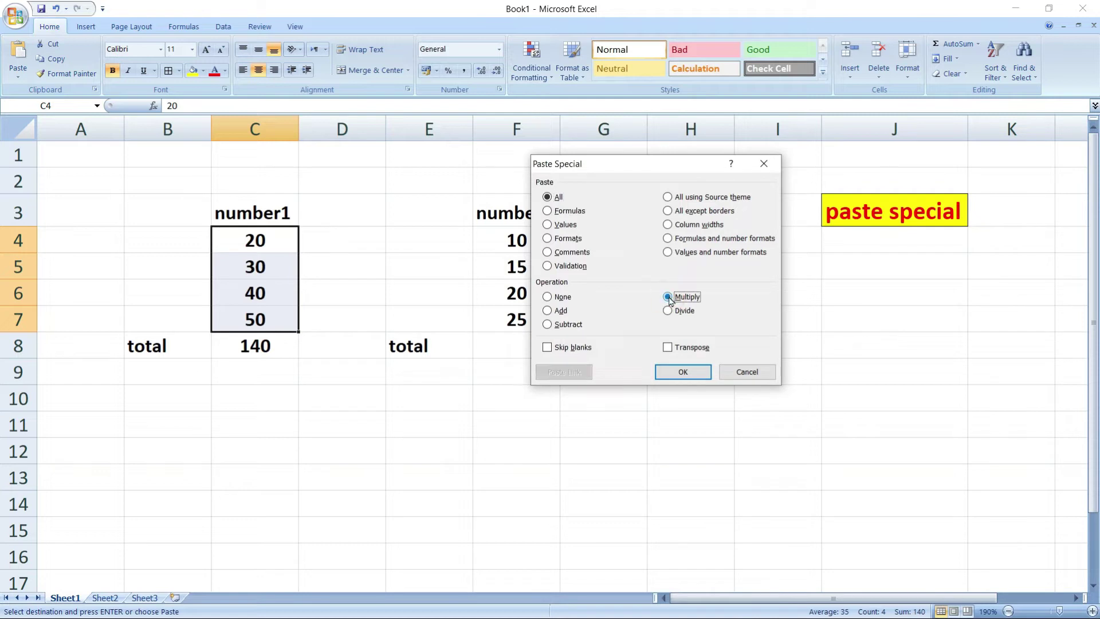
left_click(689, 372)
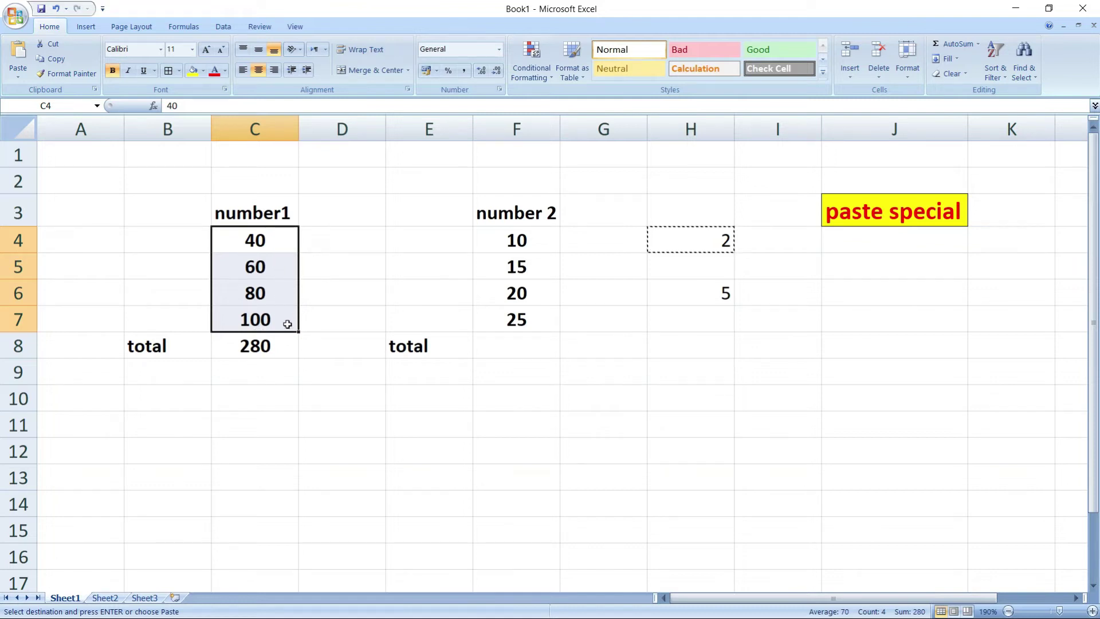
Copy the 2 in H4 and Paste Special Divide C4:C7 back to 20, 30, 40, 50
left_click(663, 243)
right_click(669, 247)
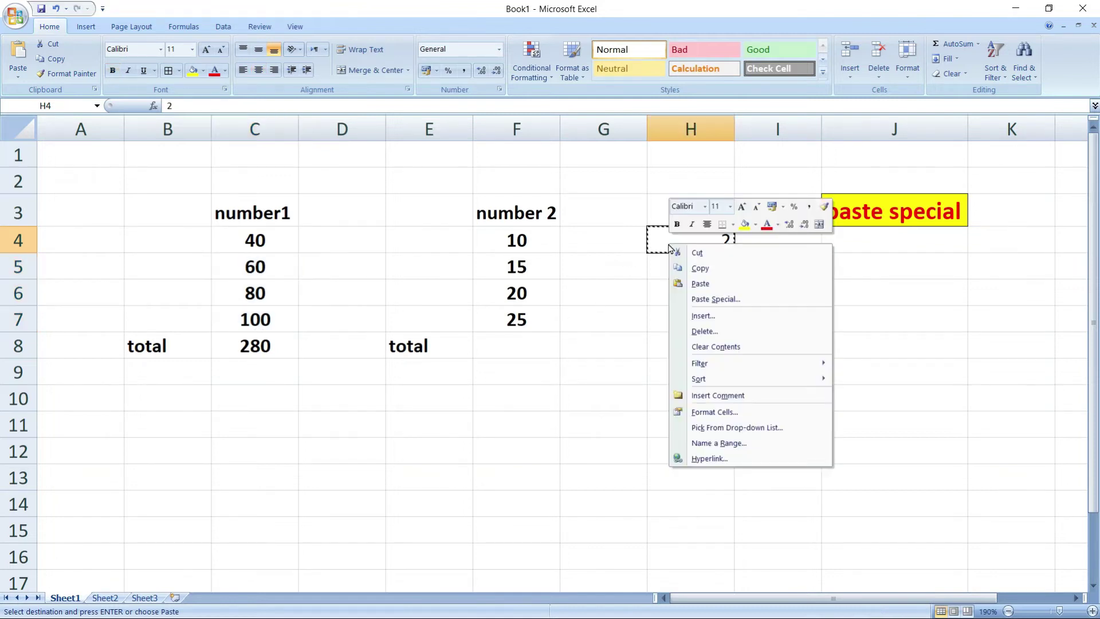
left_click(703, 272)
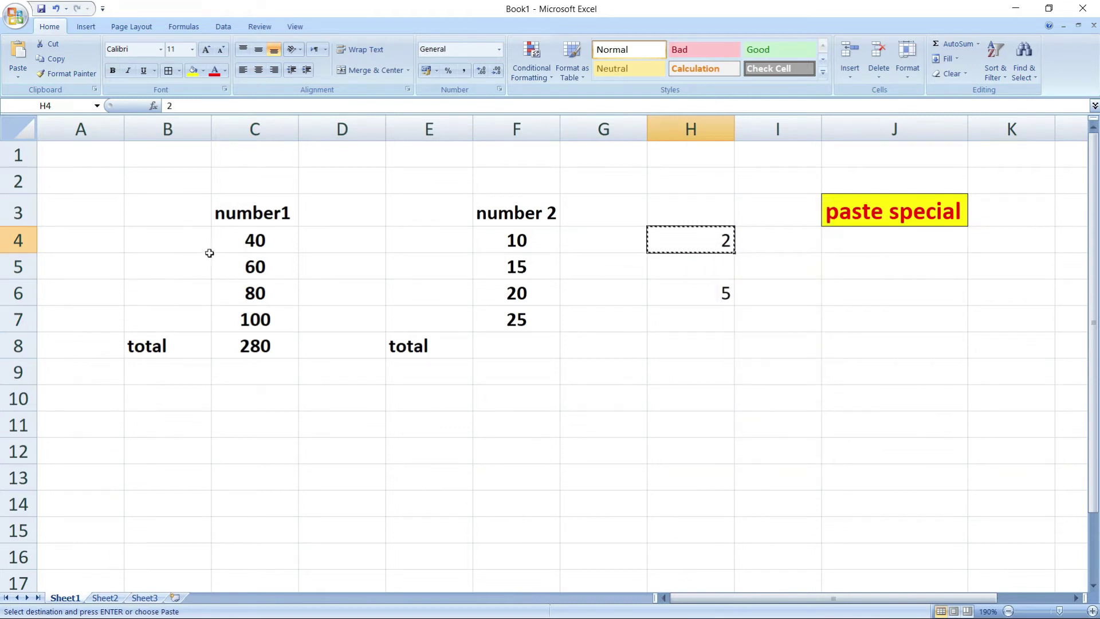
left_click_drag(235, 240, 239, 290)
left_click_drag(243, 310, 243, 308)
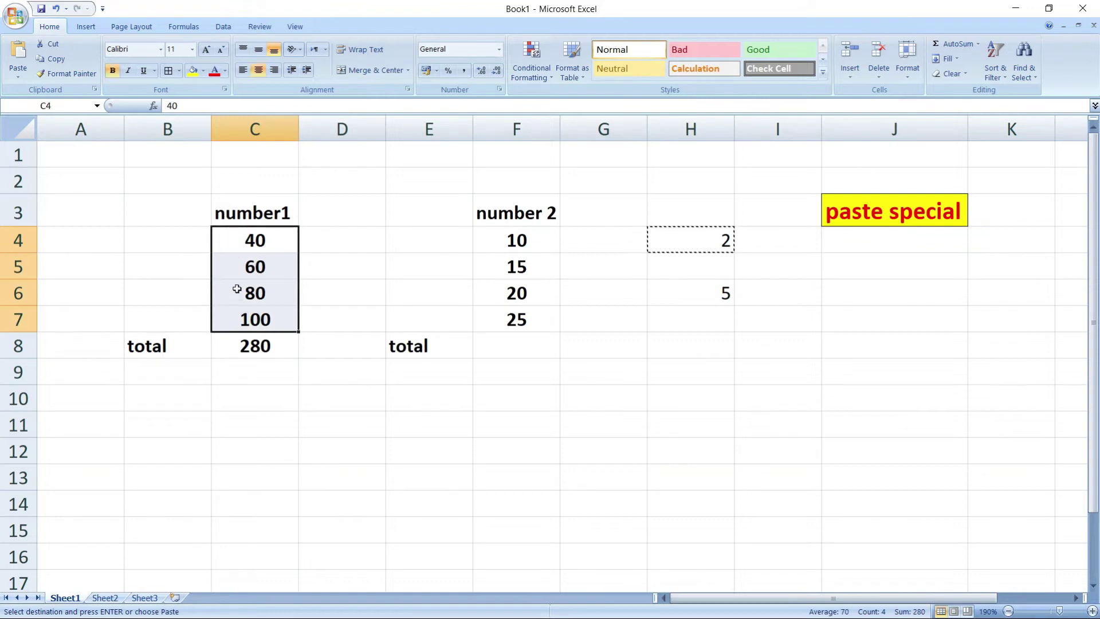
right_click(239, 260)
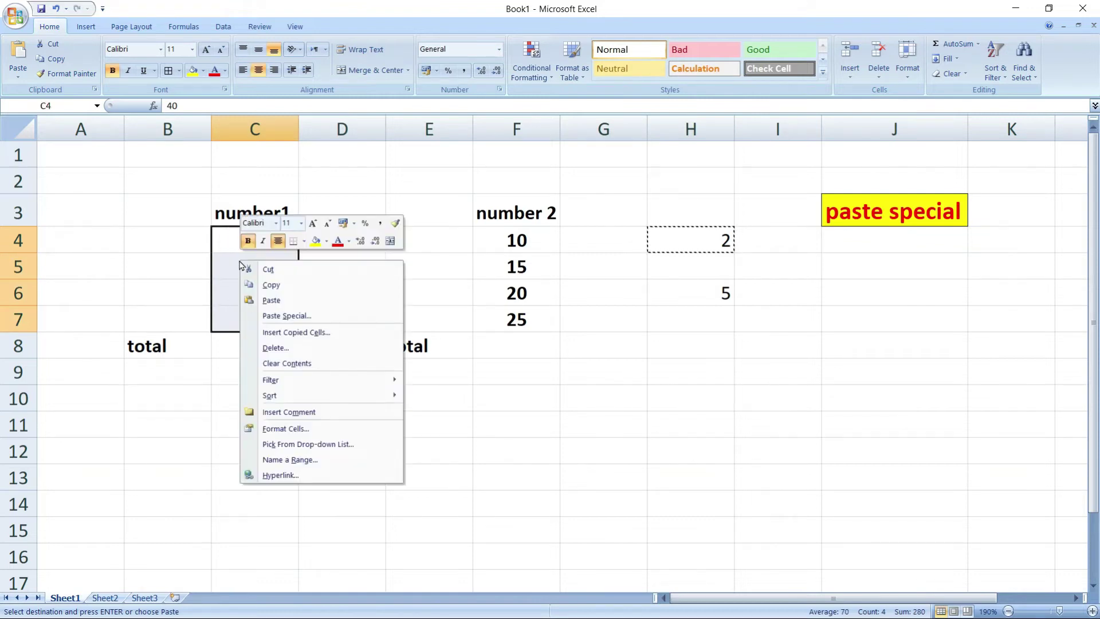
left_click(296, 317)
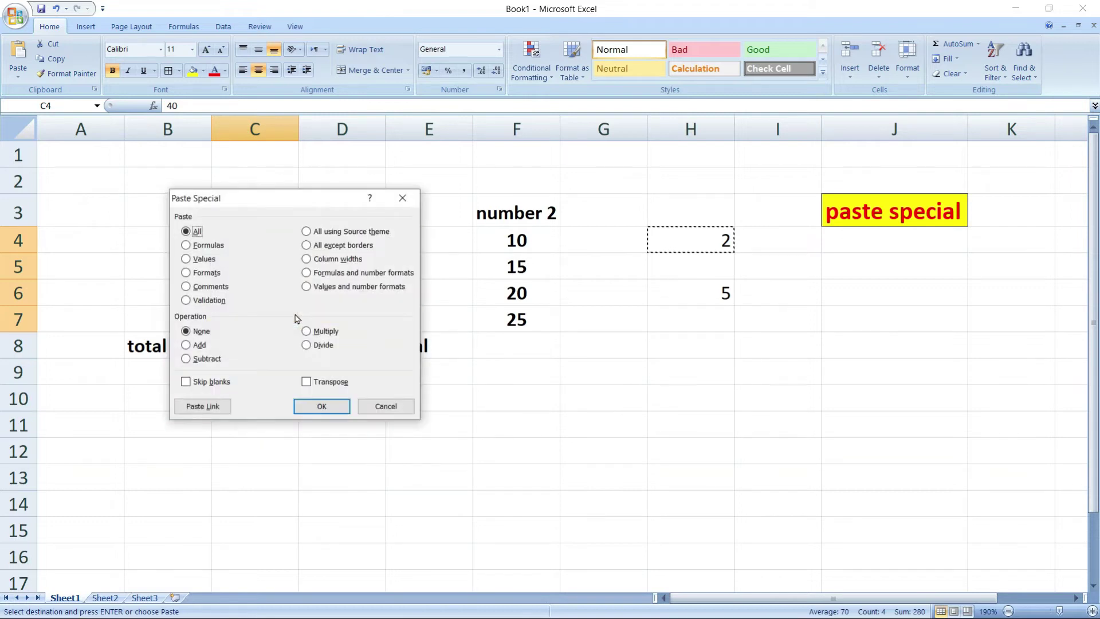
left_click_drag(297, 200, 615, 151)
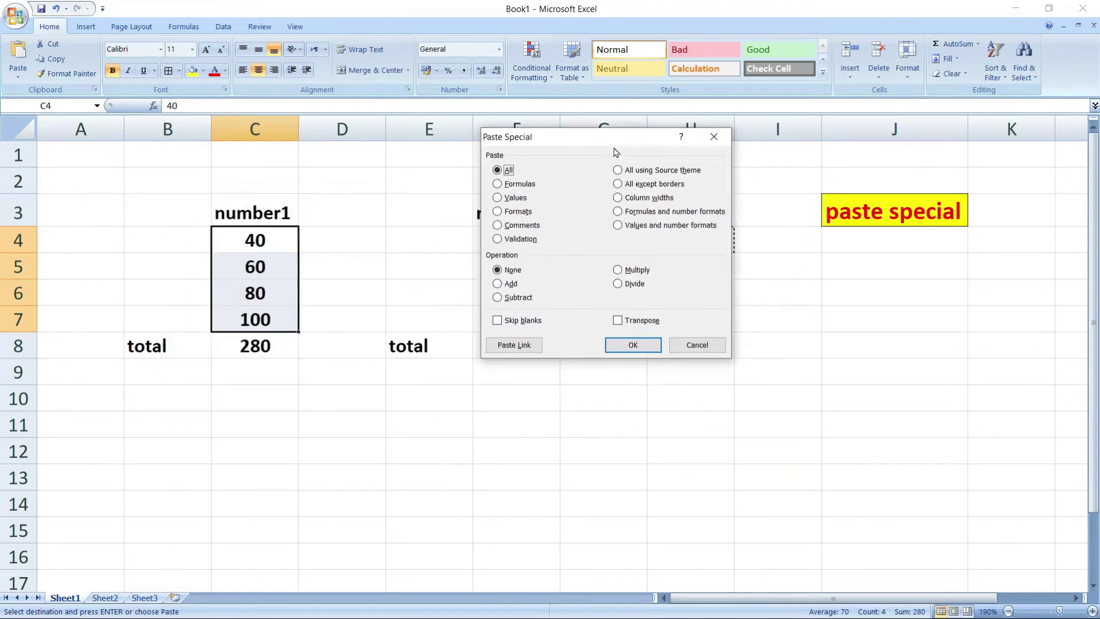
left_click(619, 284)
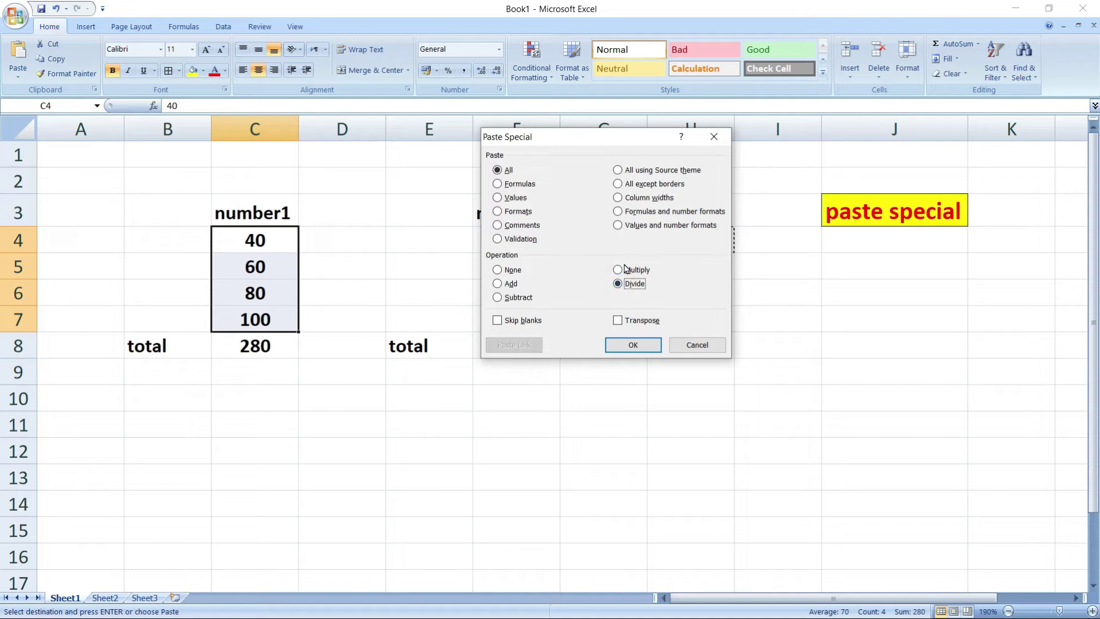
left_click(633, 345)
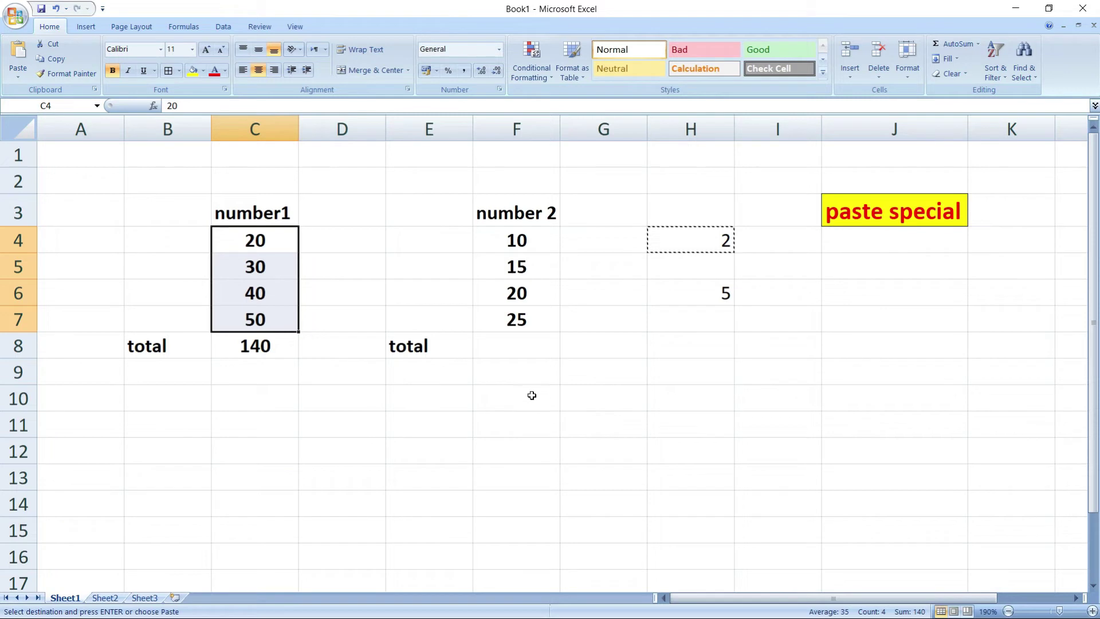
Enter 10 in cell H8, copy it, and select the number 2 values in column F
left_click_drag(532, 240, 534, 308)
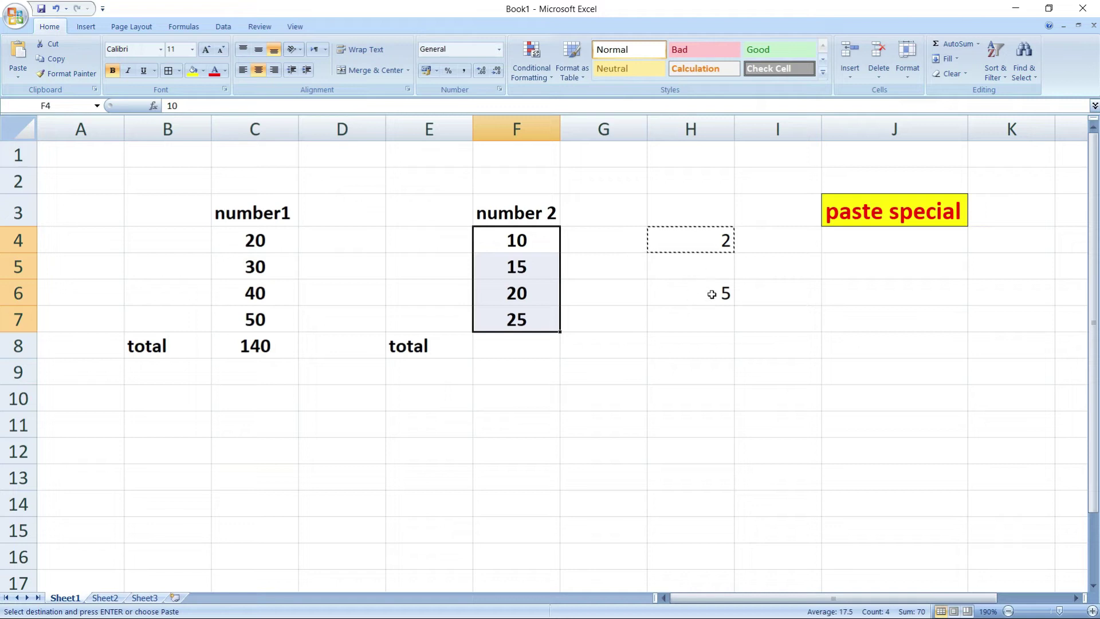
left_click(707, 342)
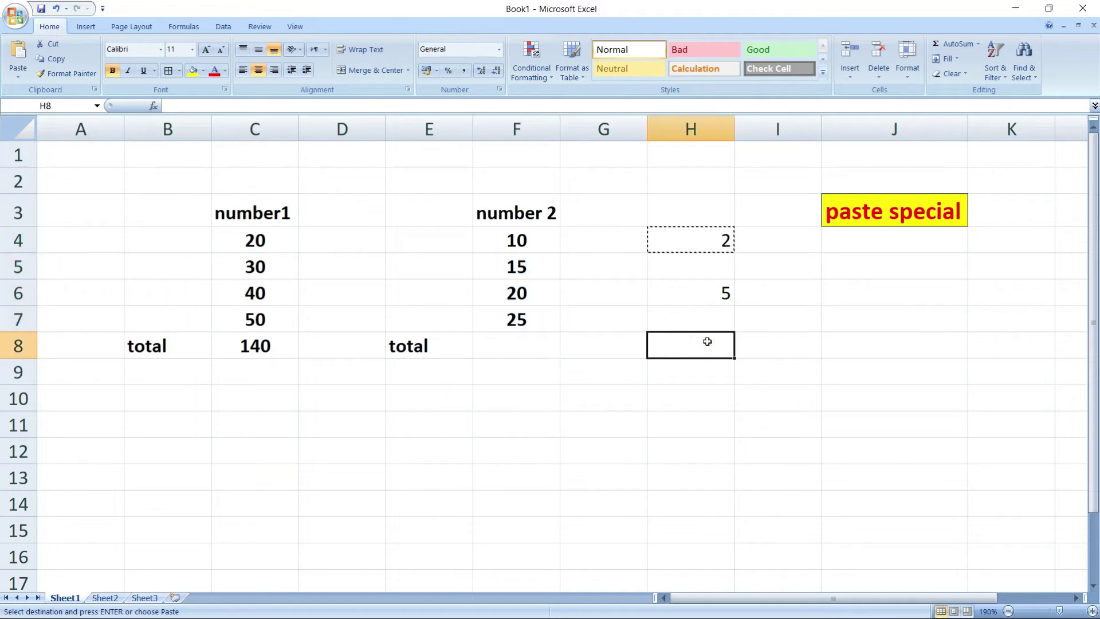
type("10")
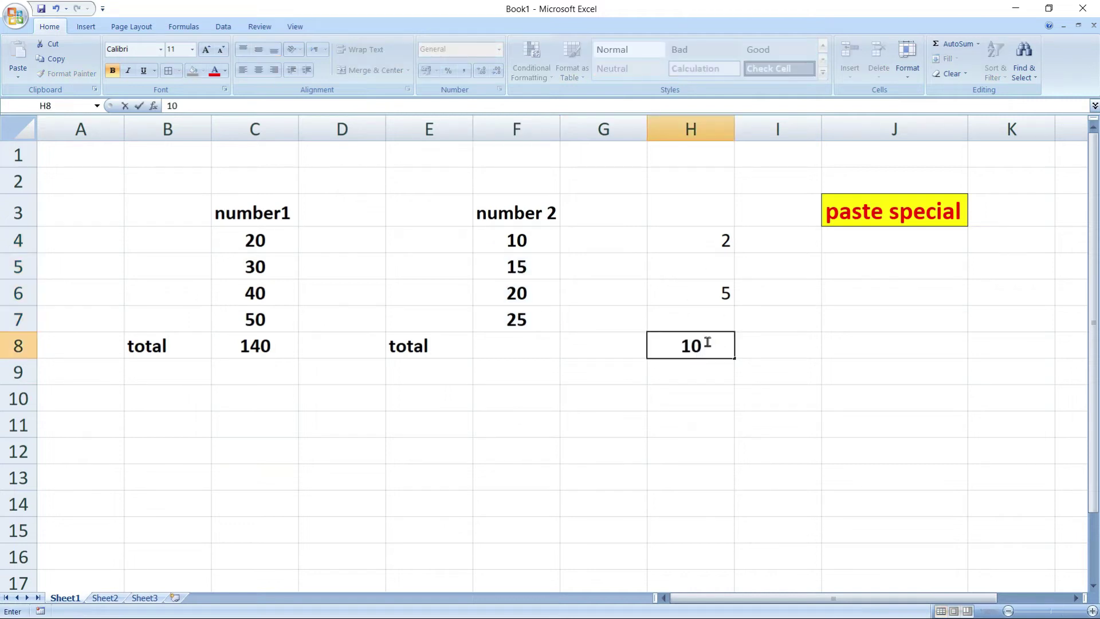
left_click(675, 416)
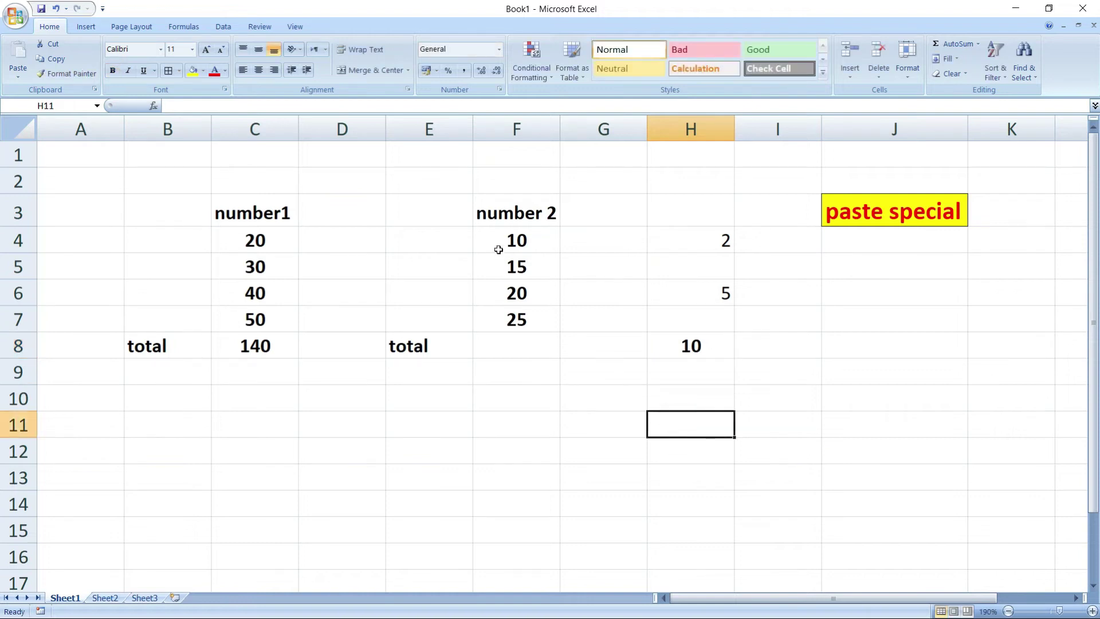
left_click(679, 338)
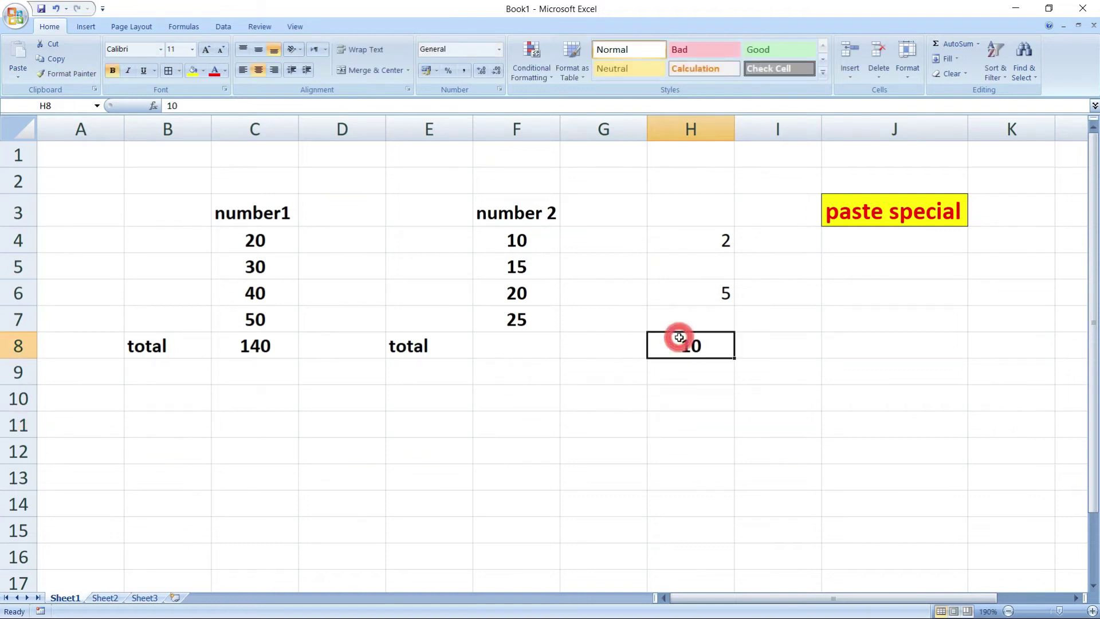
right_click(684, 341)
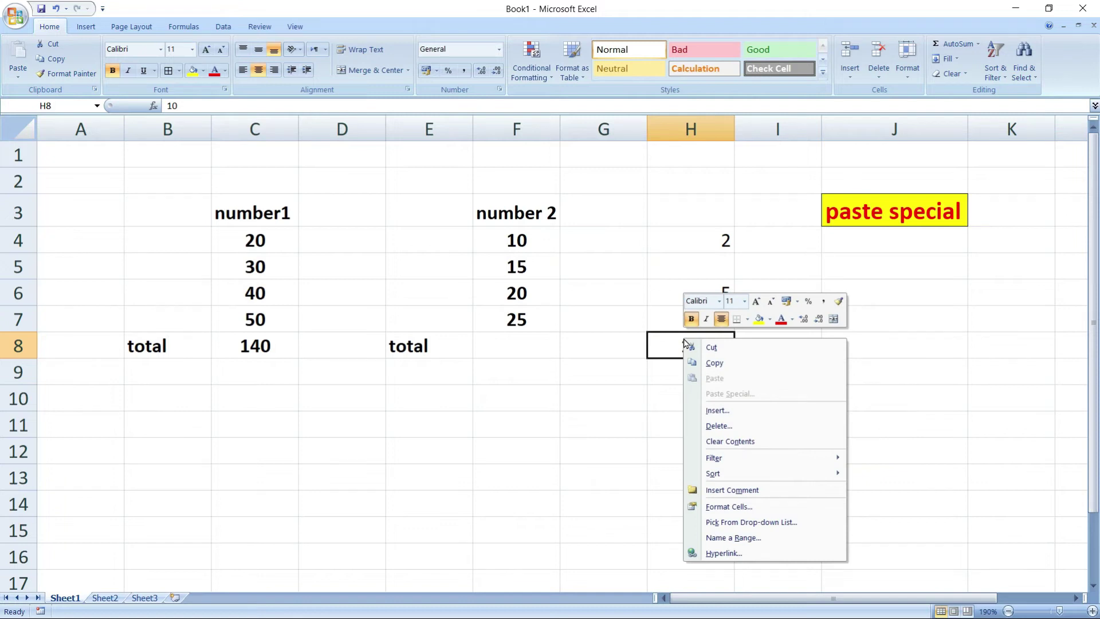
left_click(715, 363)
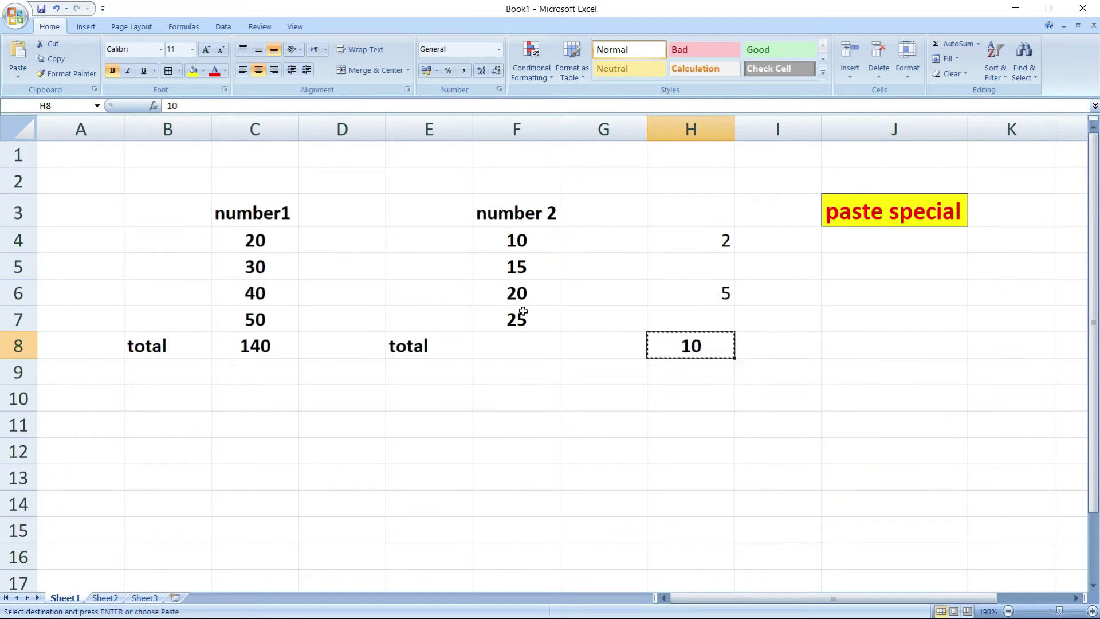
left_click_drag(487, 237, 502, 310)
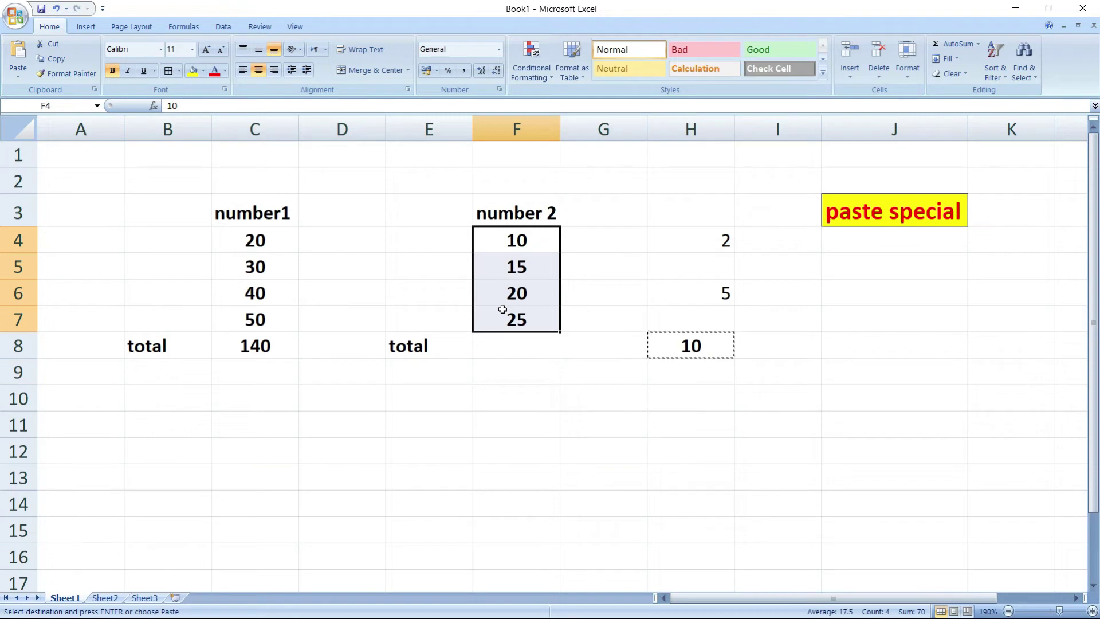
Paste Special Add the copied 10 to F4:F5, making them 20 and 25
left_click(437, 270)
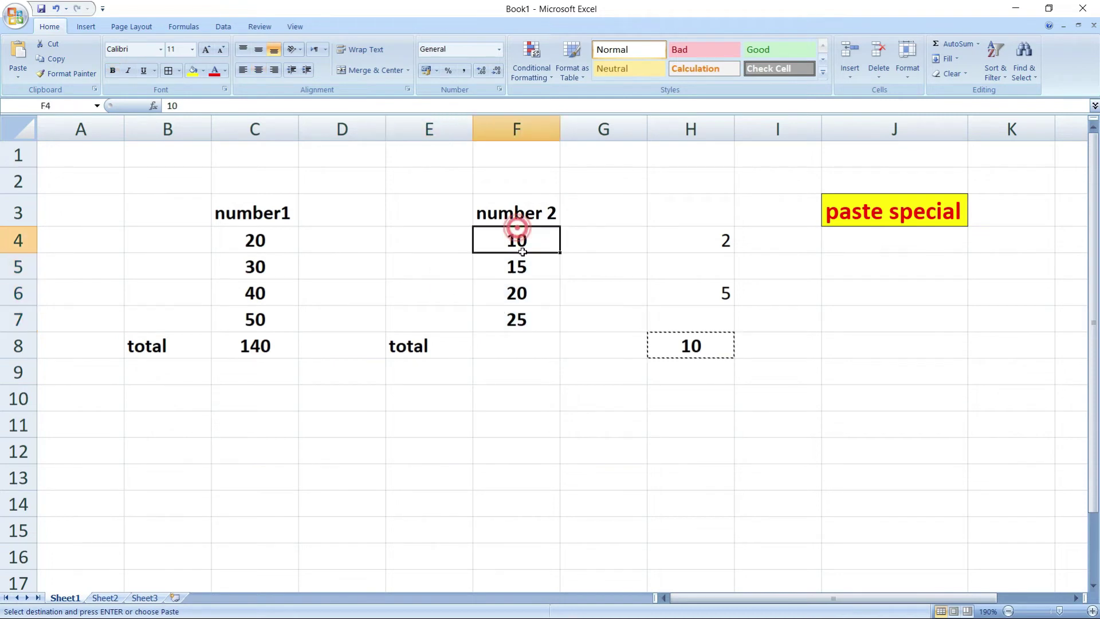
left_click_drag(517, 228, 520, 269)
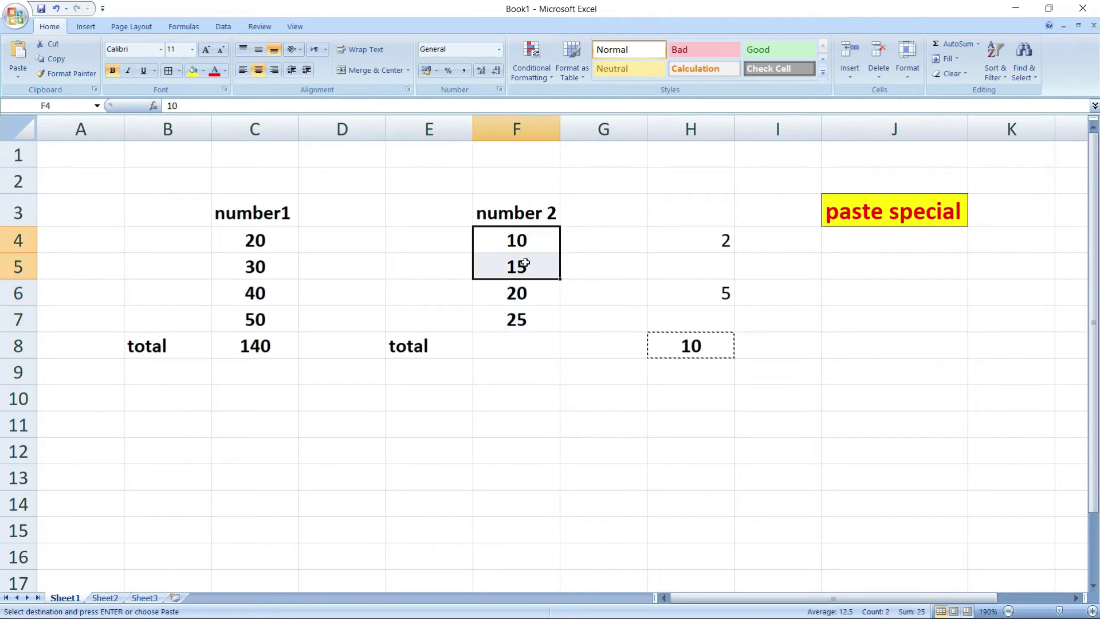
right_click(550, 246)
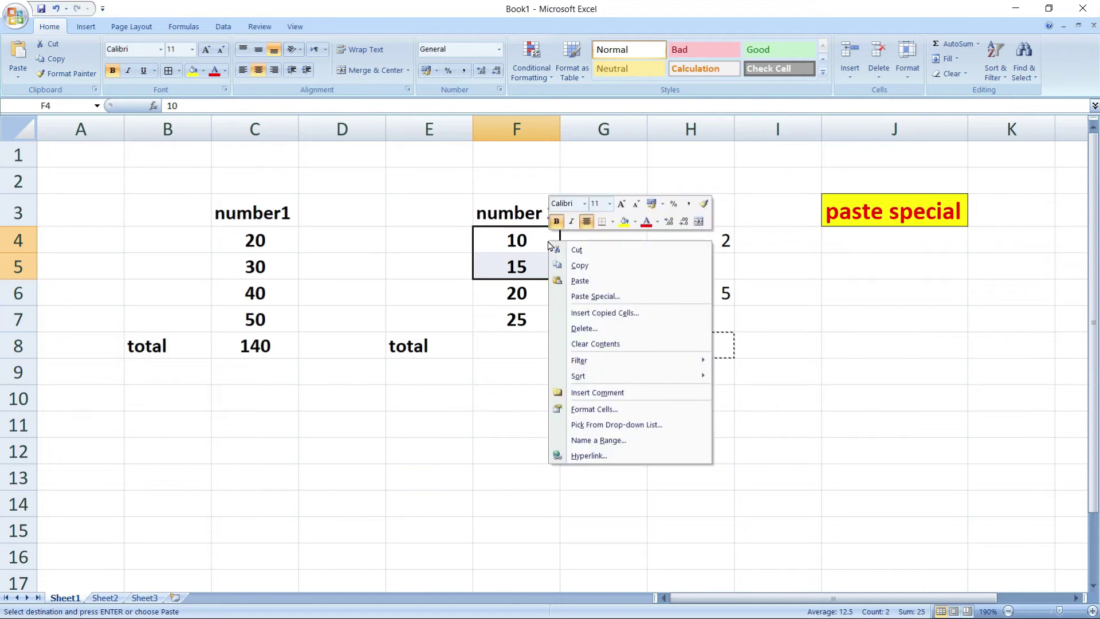
left_click(579, 297)
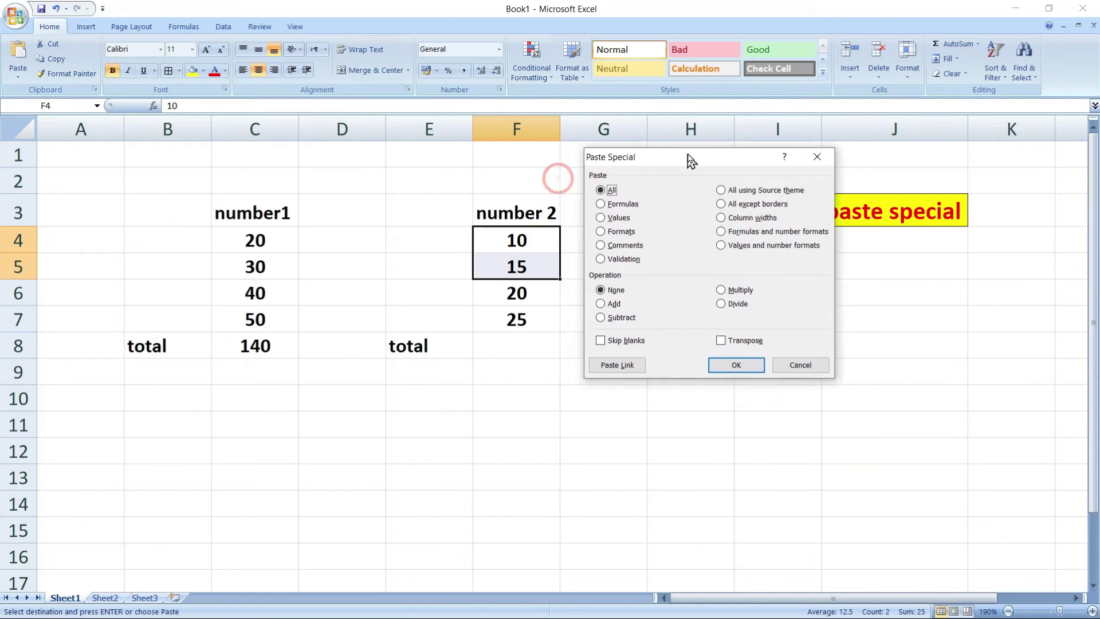
left_click_drag(560, 182, 700, 152)
left_click(612, 299)
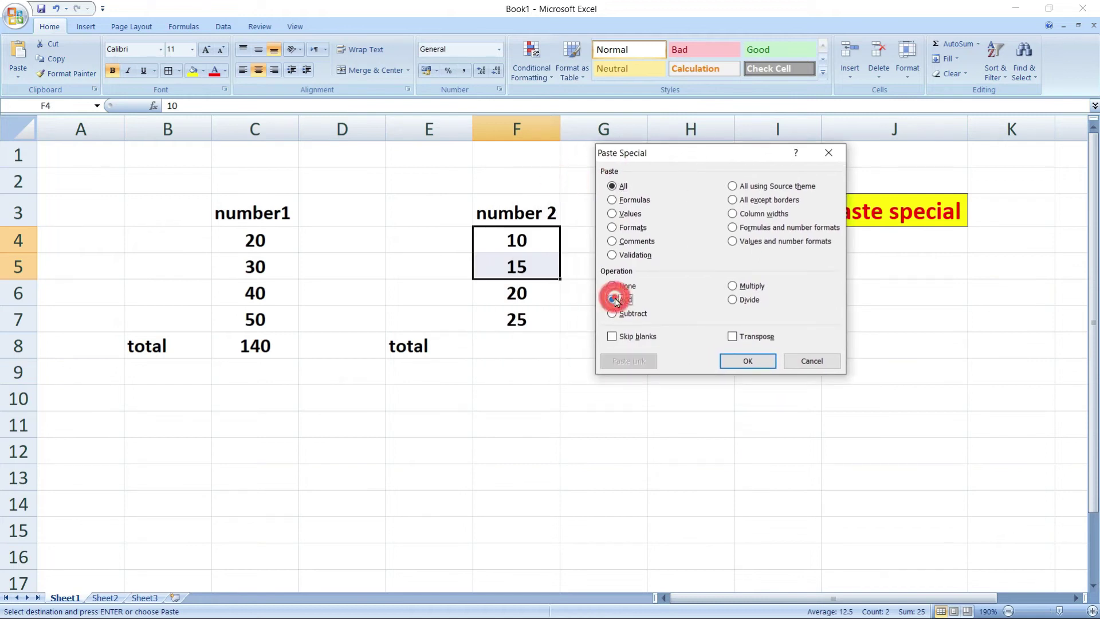
left_click(748, 360)
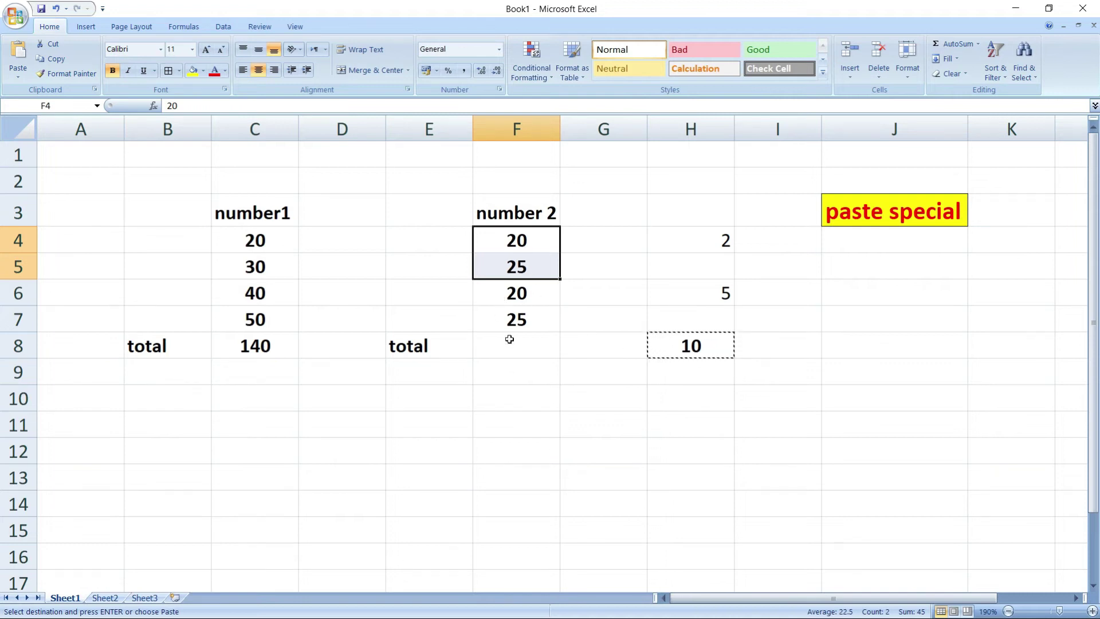
left_click_drag(508, 293, 518, 320)
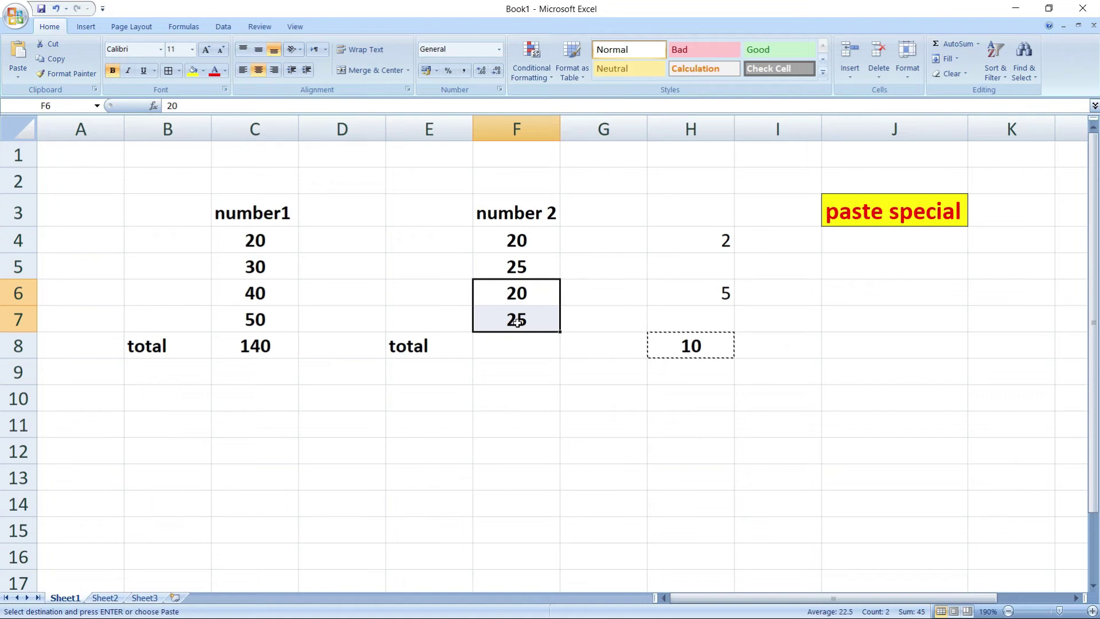
Enter 40 in F11 and 50 in F12
left_click(527, 414)
type("40")
key("Return")
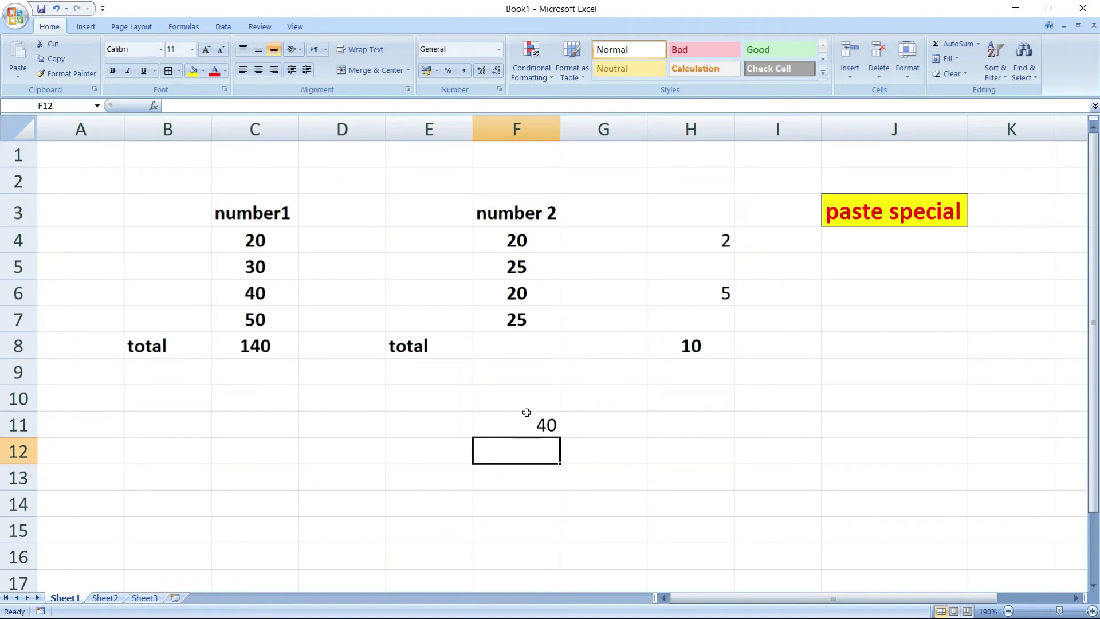
type("50")
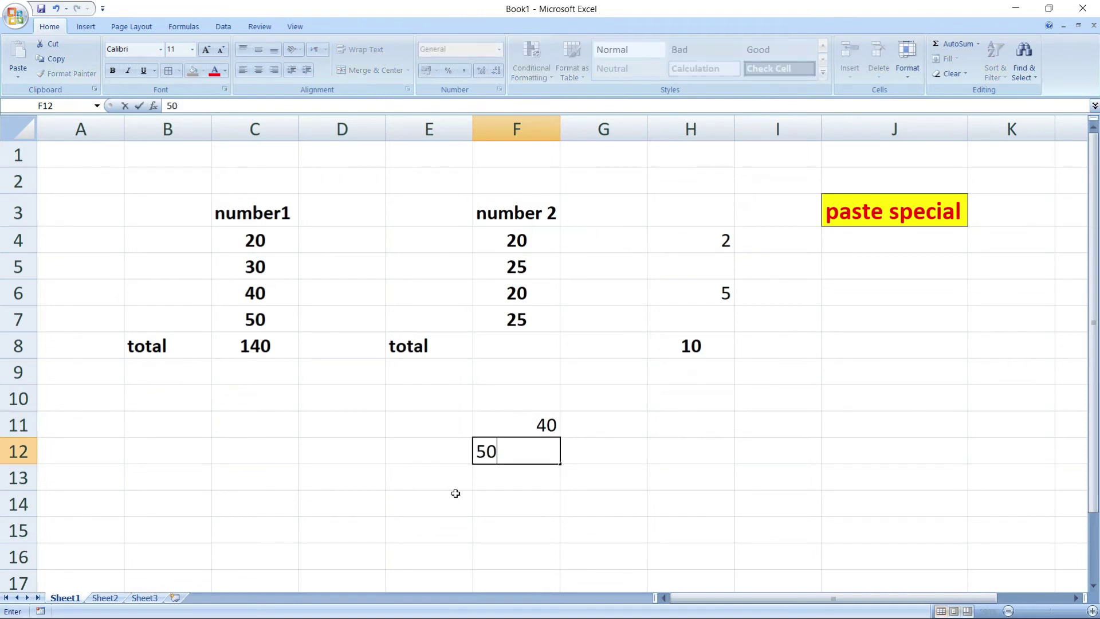
left_click(455, 484)
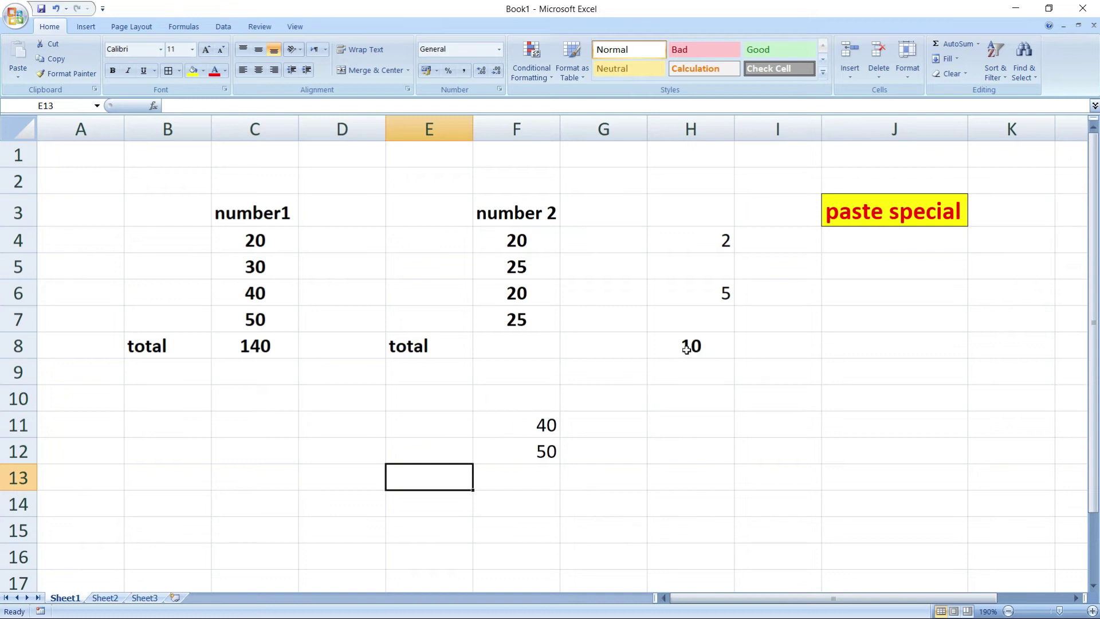
Copy the 10 from H8 and select F11:F12 as the paste target
left_click(687, 346)
right_click(704, 344)
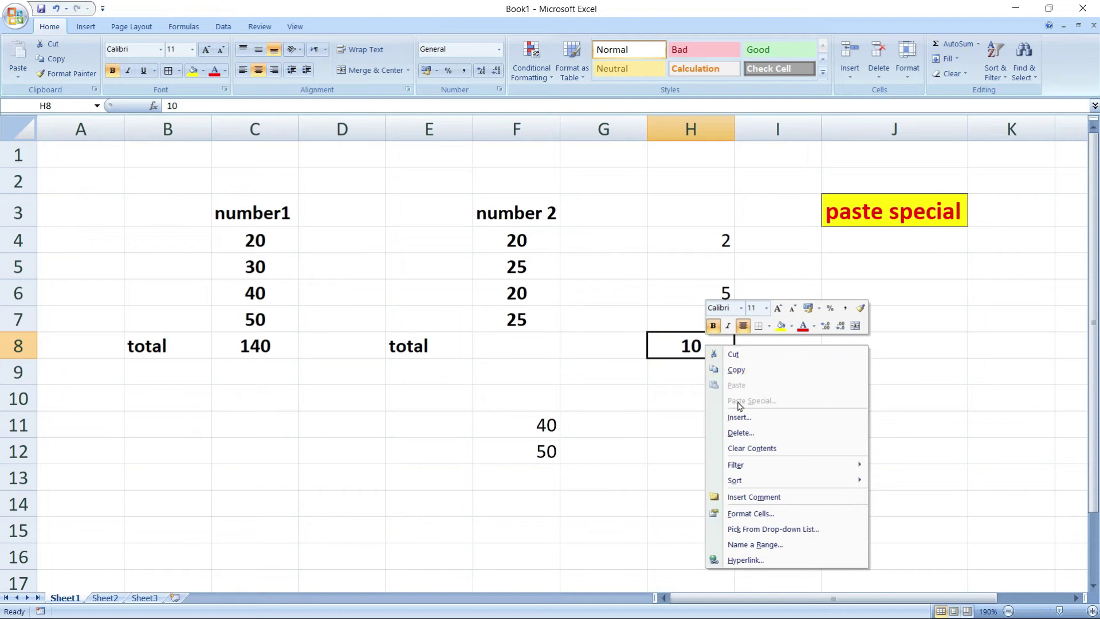
left_click(744, 371)
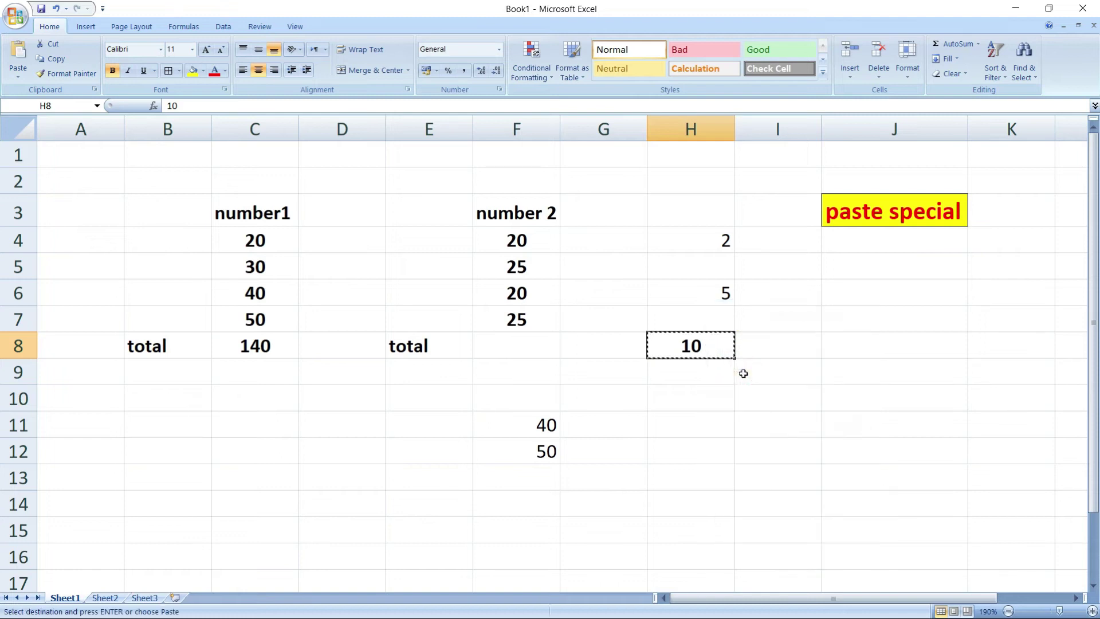
left_click(528, 427)
left_click_drag(530, 431, 539, 449)
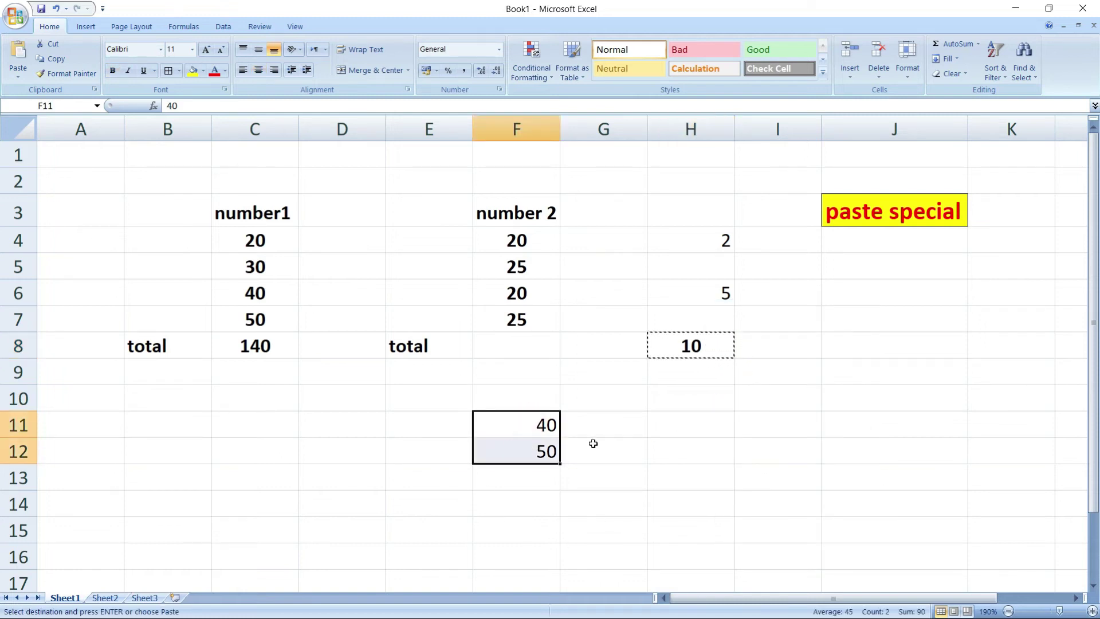
Paste Special Subtract the copied 10 from F11:F12, making them 30 and 40
right_click(537, 424)
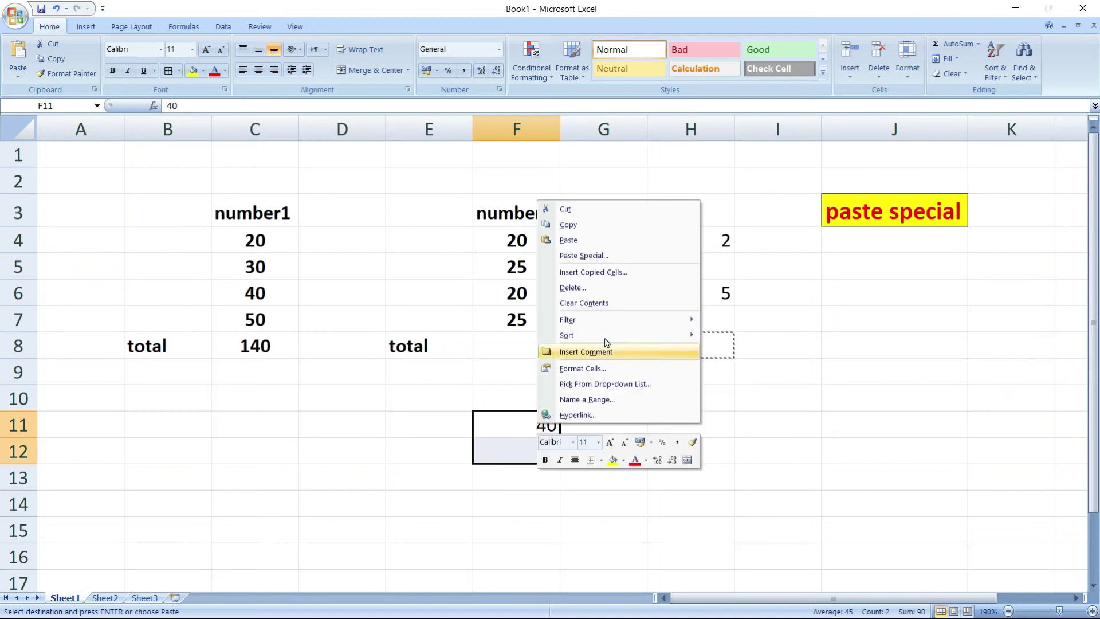
left_click(593, 261)
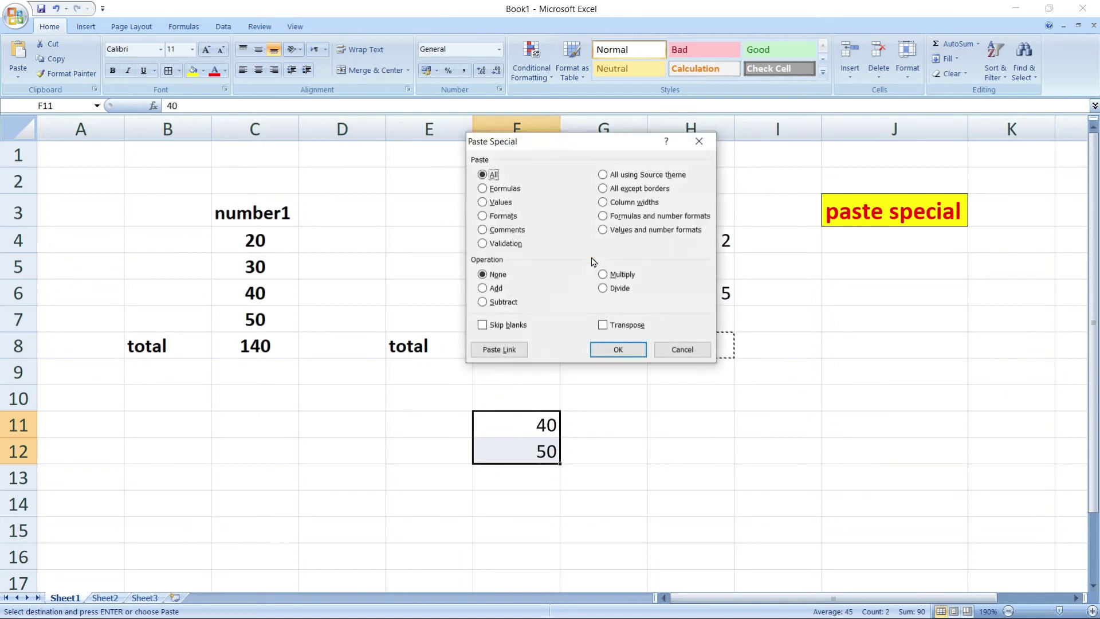
left_click(481, 302)
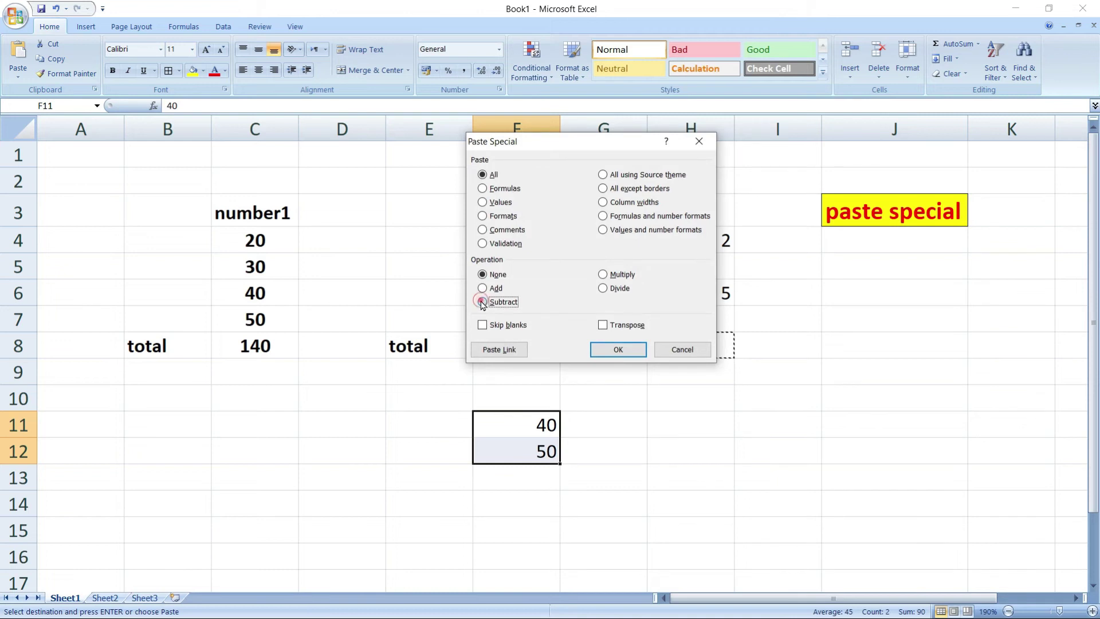
left_click(608, 349)
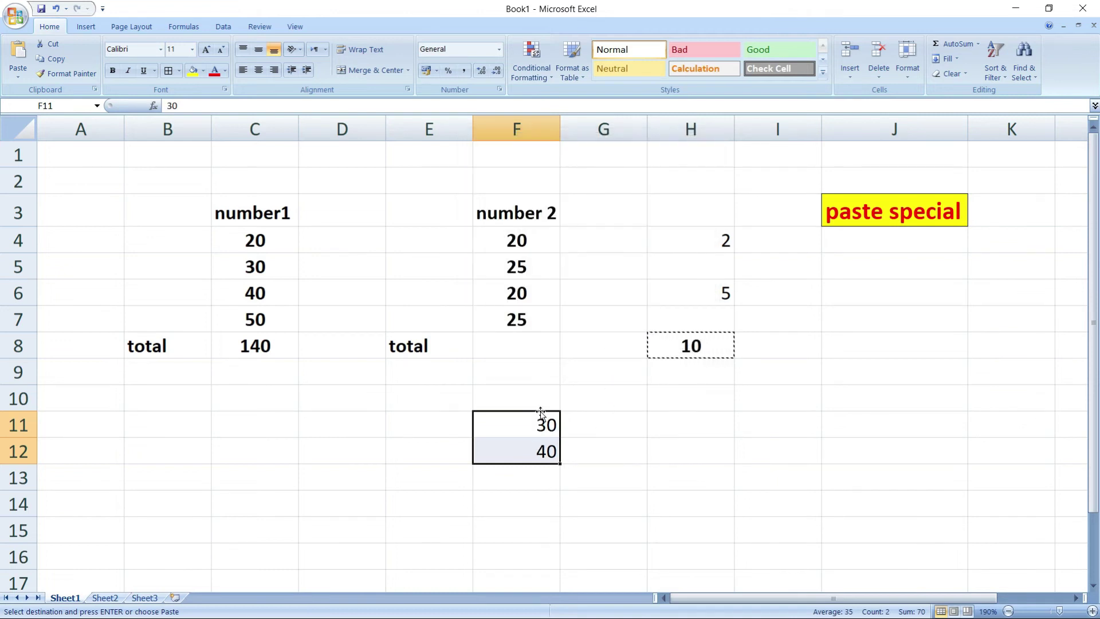
left_click(411, 434)
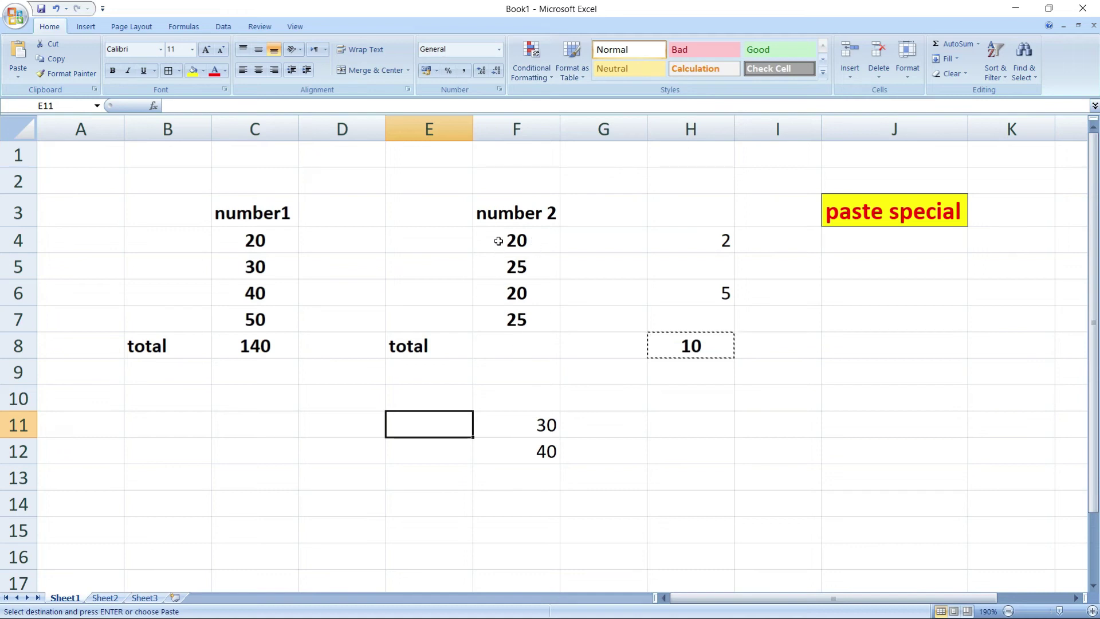
Give cells F4:F7 a yellow fill and red font color
left_click_drag(500, 249, 504, 314)
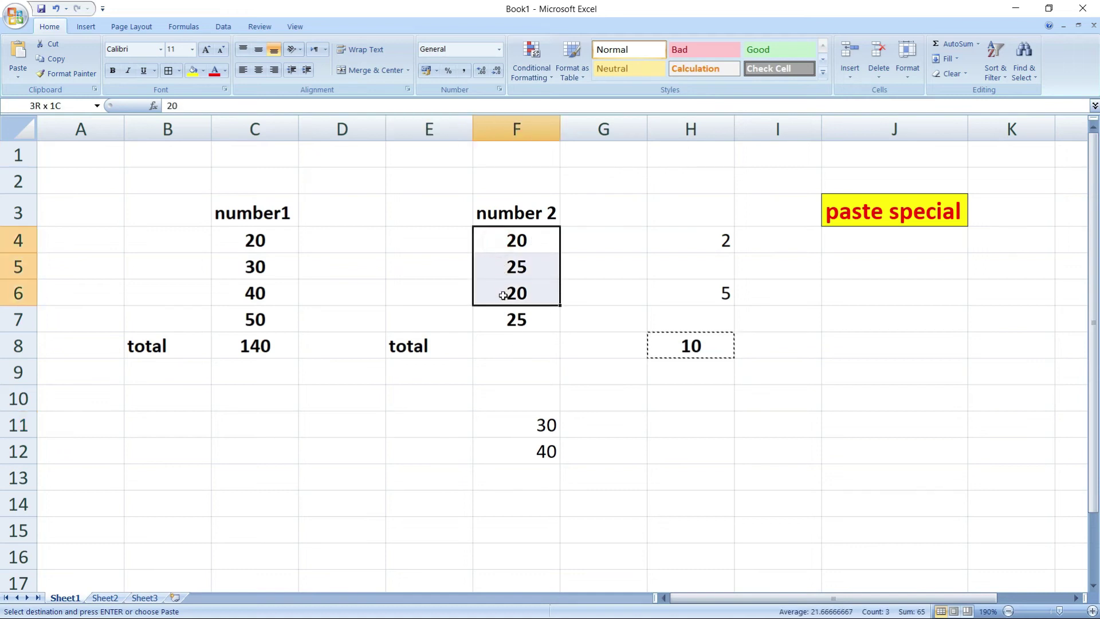
left_click(193, 69)
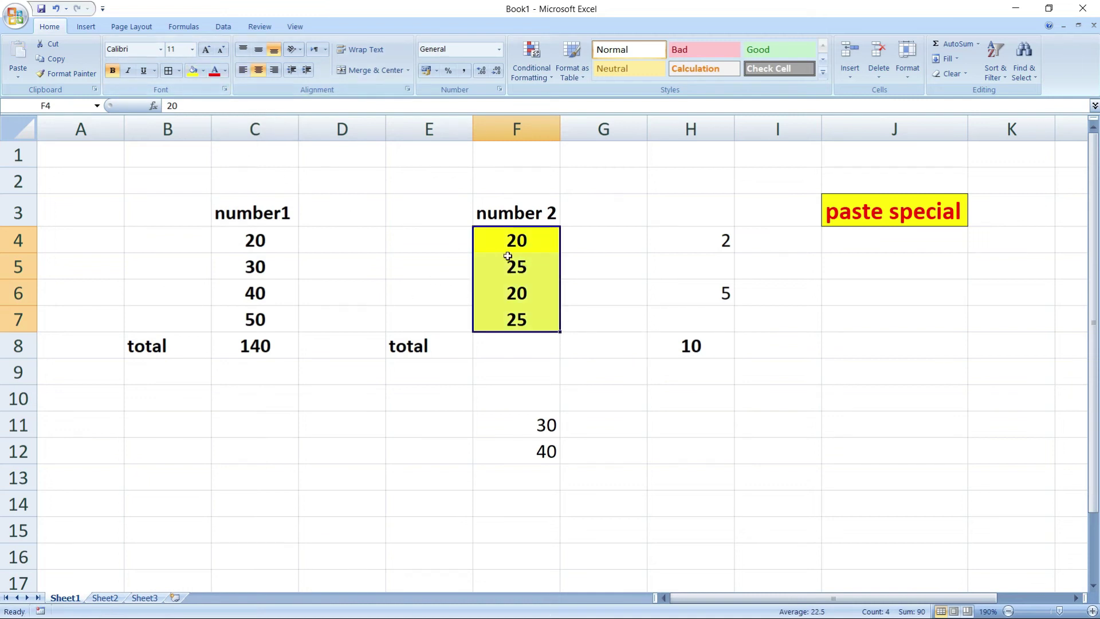
left_click(433, 281)
left_click_drag(536, 232, 545, 306)
left_click(211, 75)
left_click(594, 319)
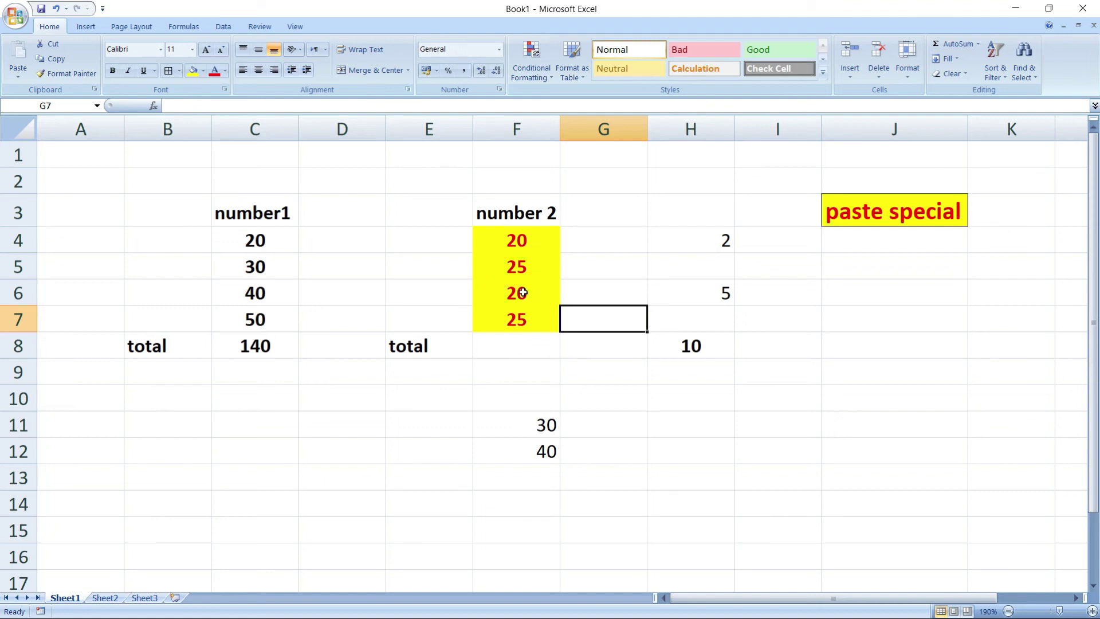
Copy the formatted cell F4 to the clipboard
left_click(491, 242)
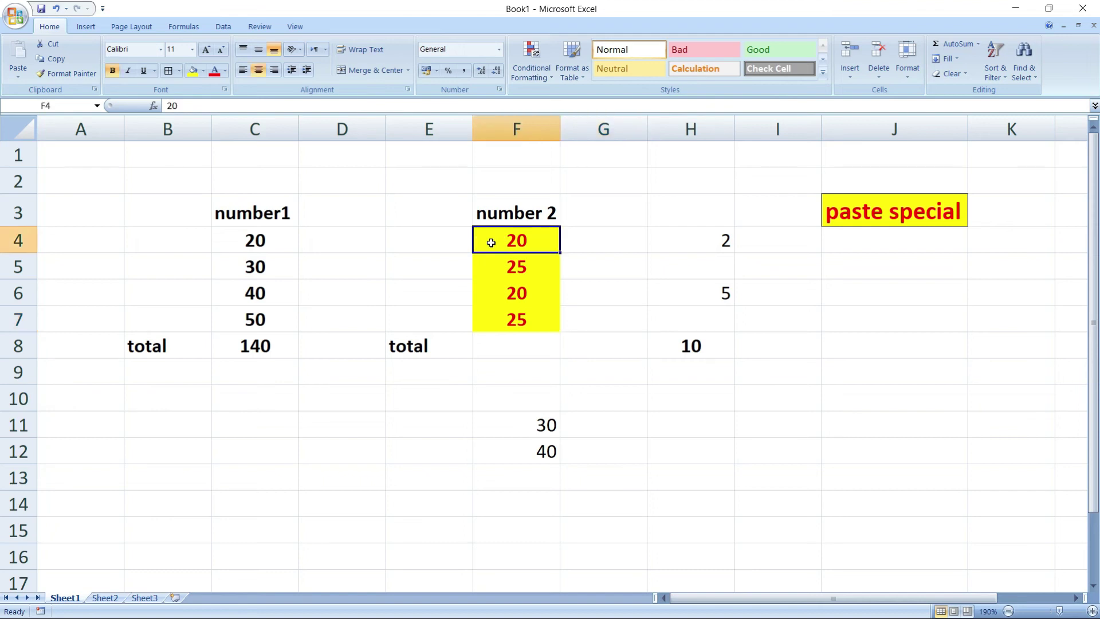
right_click(491, 242)
left_click(523, 264)
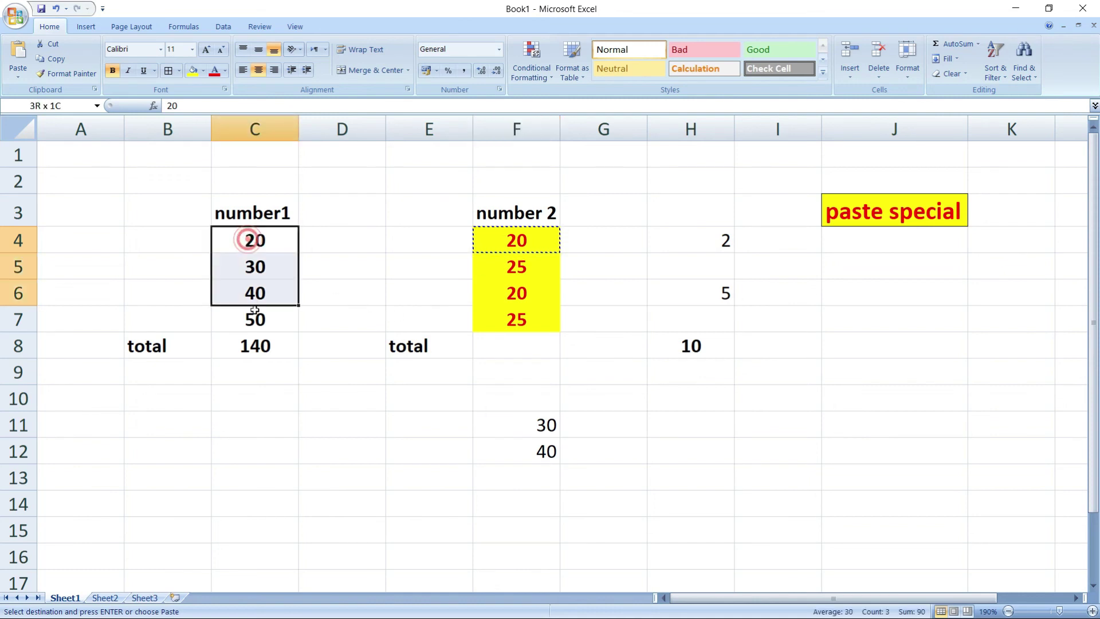
Paste Special only the Formats onto C4:C8, giving them yellow fill and red text
left_click_drag(249, 240, 261, 345)
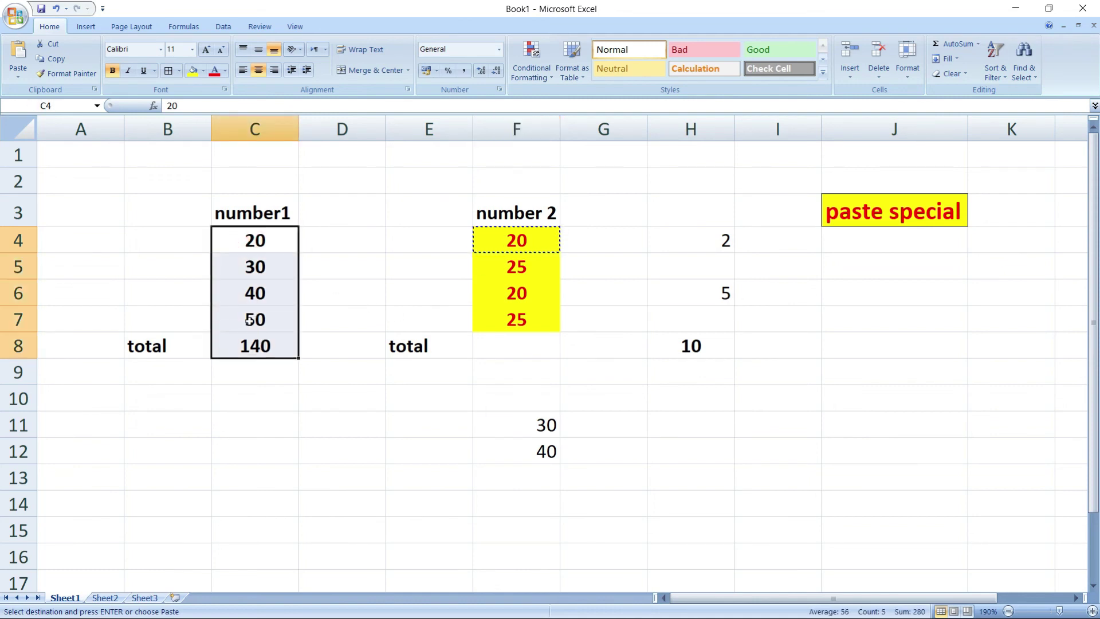
right_click(241, 282)
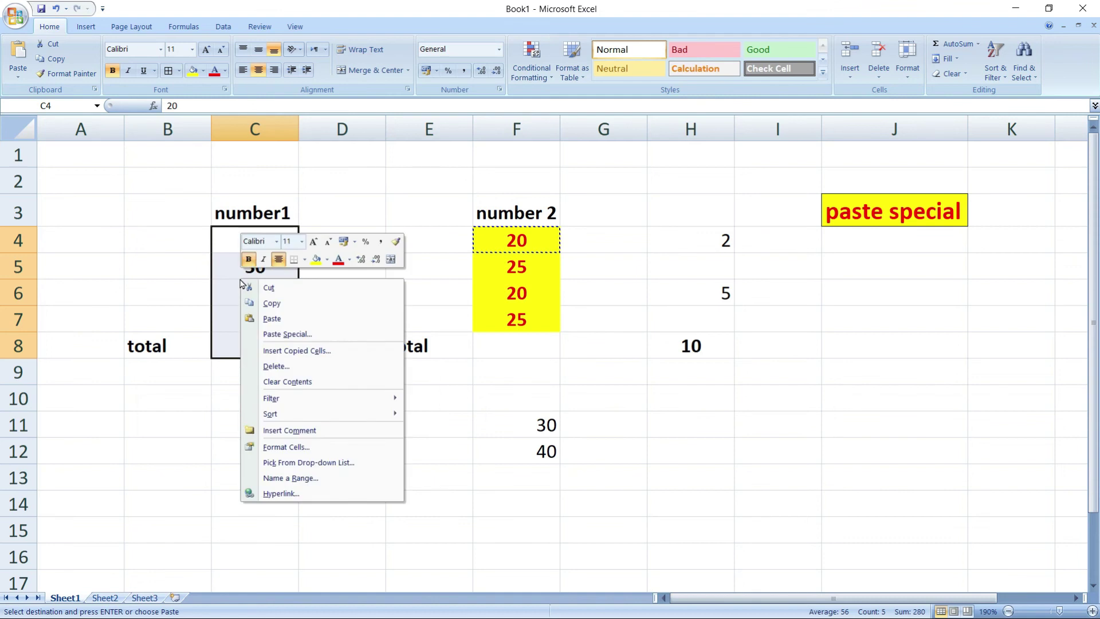
left_click(308, 336)
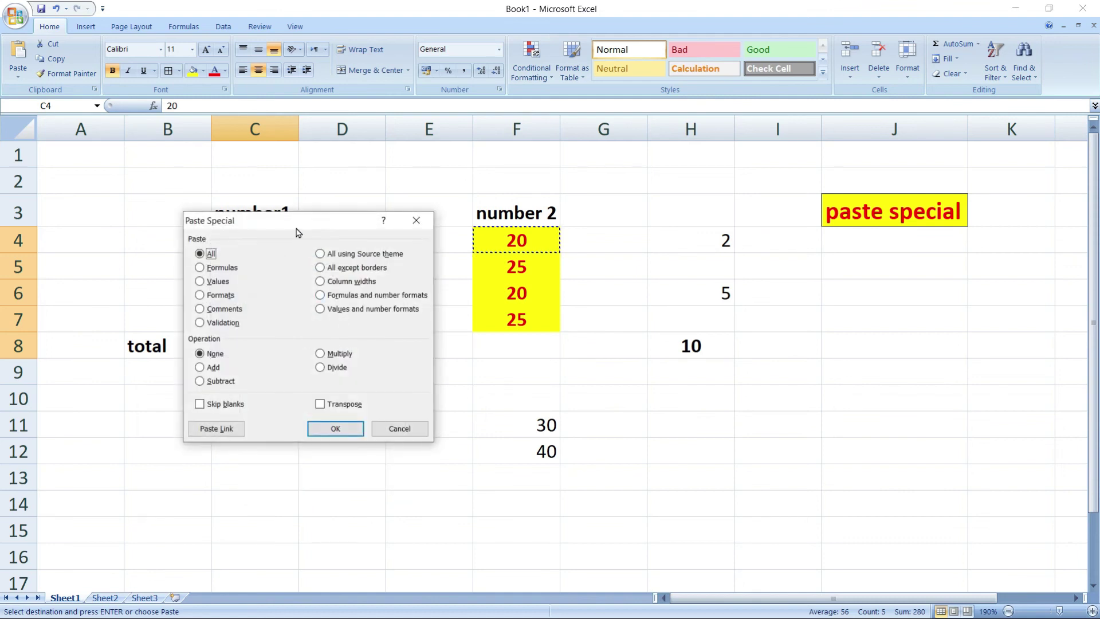
left_click_drag(298, 232, 421, 152)
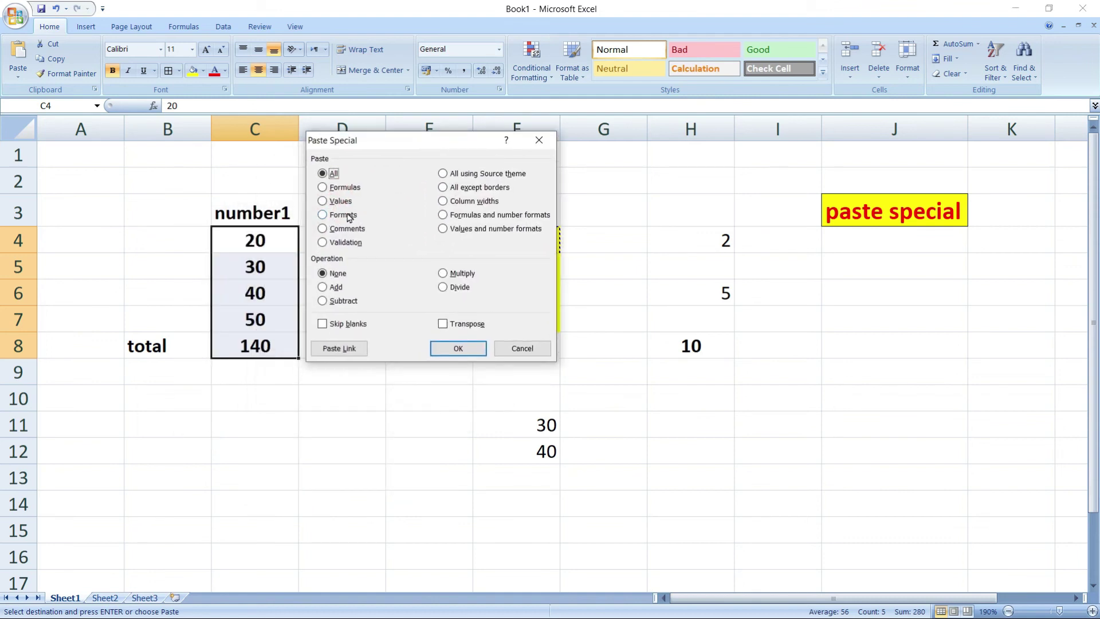
left_click(322, 215)
left_click(458, 348)
left_click(405, 423)
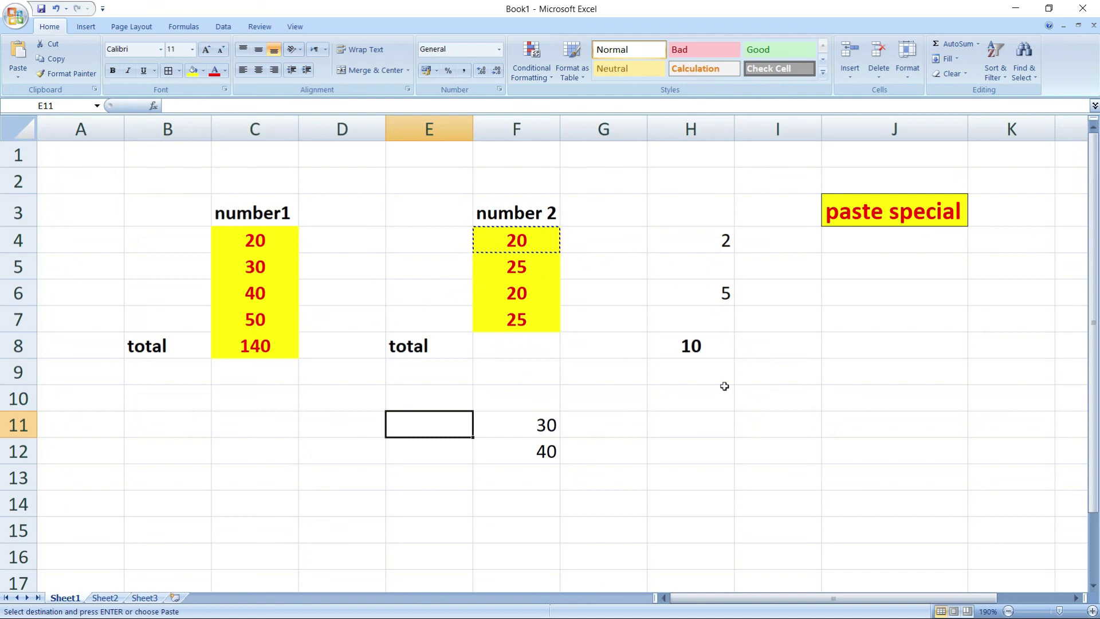
Open the Paste Special dialog for cell F5
right_click(539, 263)
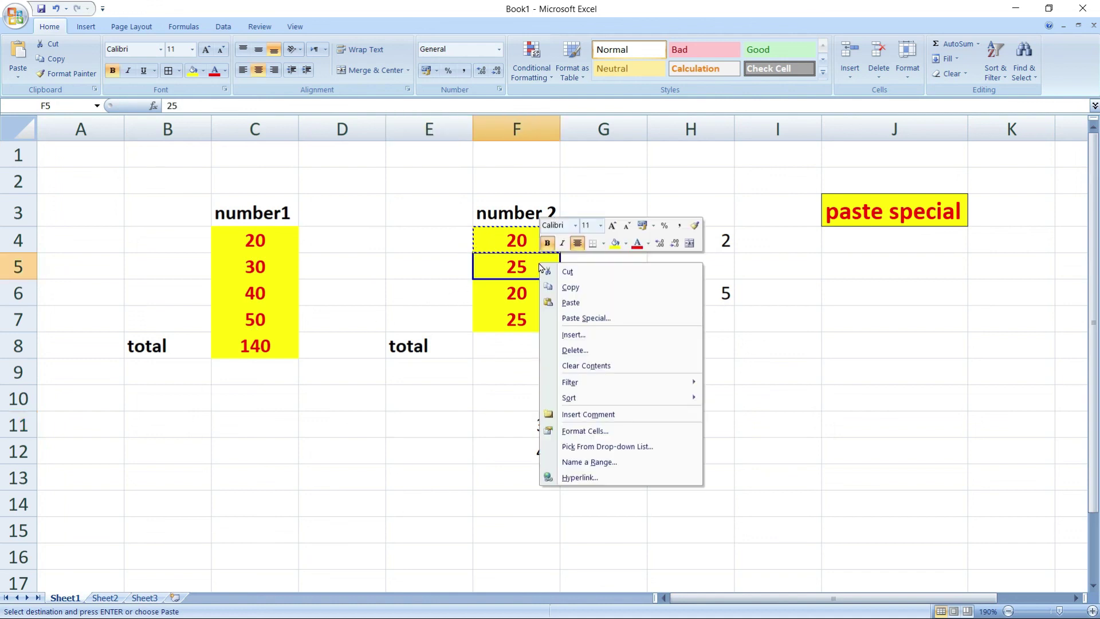
left_click(590, 317)
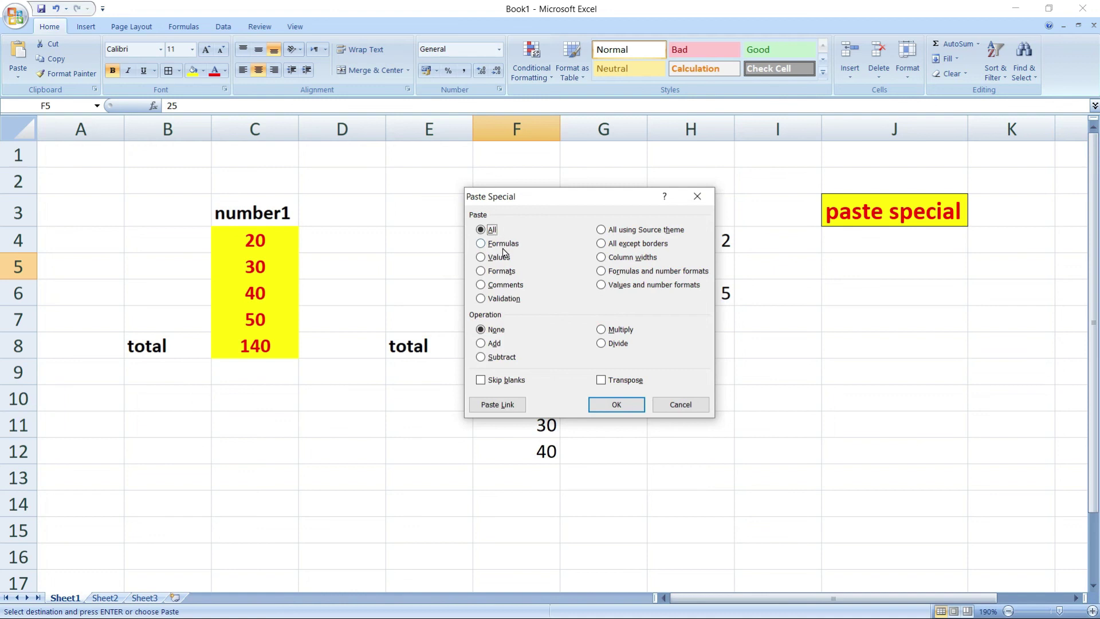